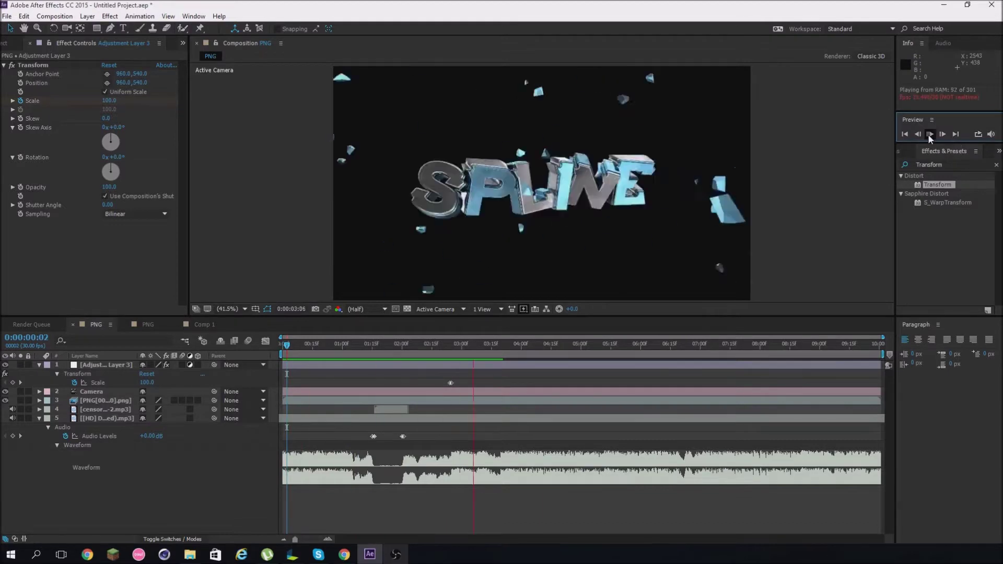
Paste the copied Scale keyframes repeatedly on the adjustment layer from about 3:19 to 4:08 and preview the pulsing
{"action": "left_click", "coordinate": [504, 364]}
{"action": "key", "text": "ctrl+v"}
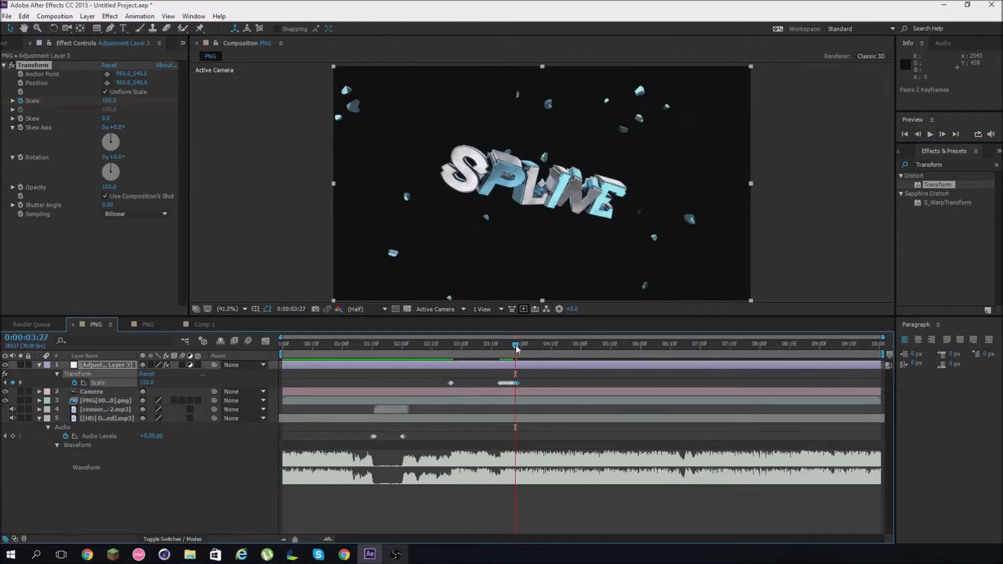
{"action": "left_click", "coordinate": [930, 134]}
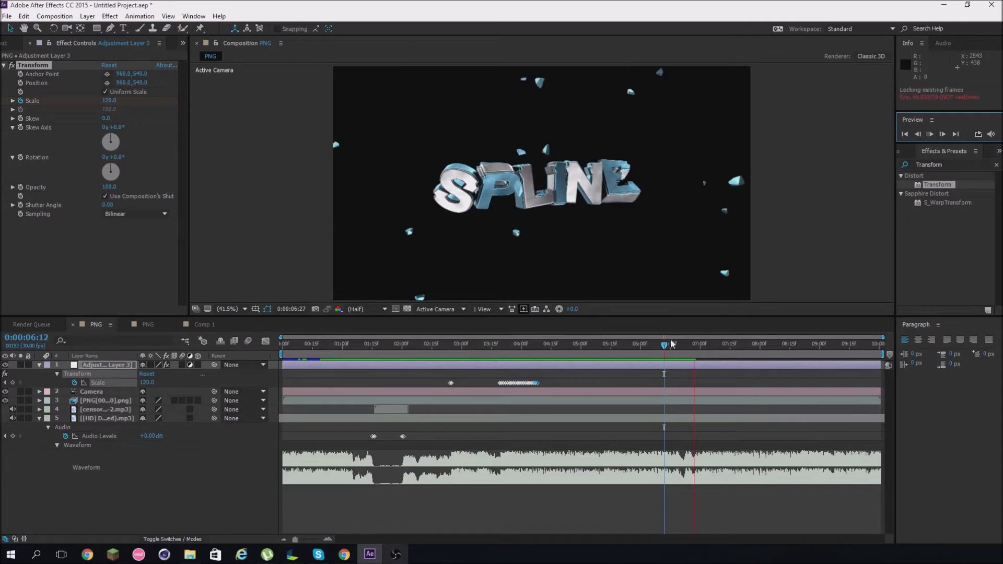
Duplicate the block of Scale keyframes so it runs on to about 5:18, and paste a copy of the whole block at 6:26
{"action": "left_click_drag", "start_coordinate": [549, 374], "coordinate": [496, 386]}
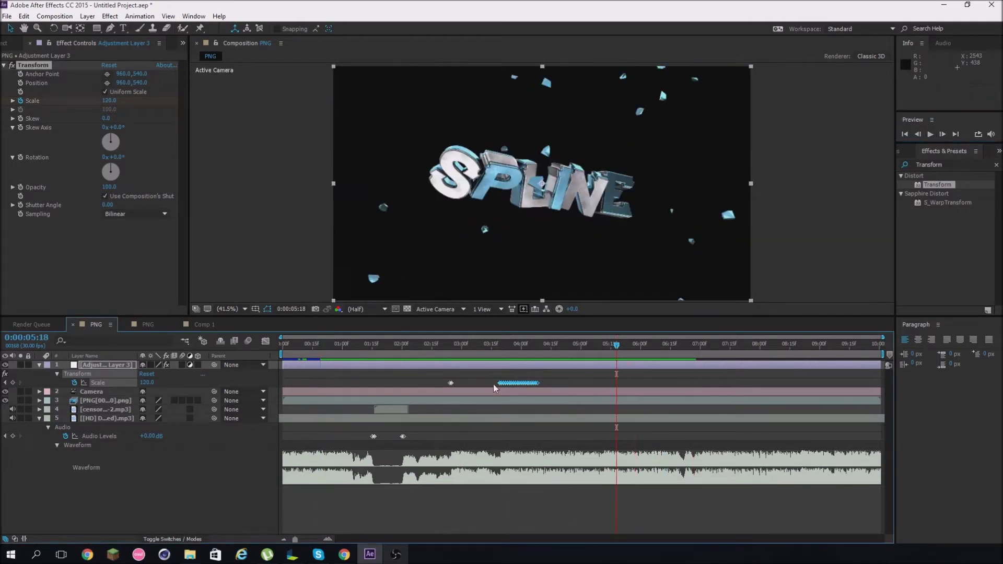
{"action": "left_click", "coordinate": [931, 134]}
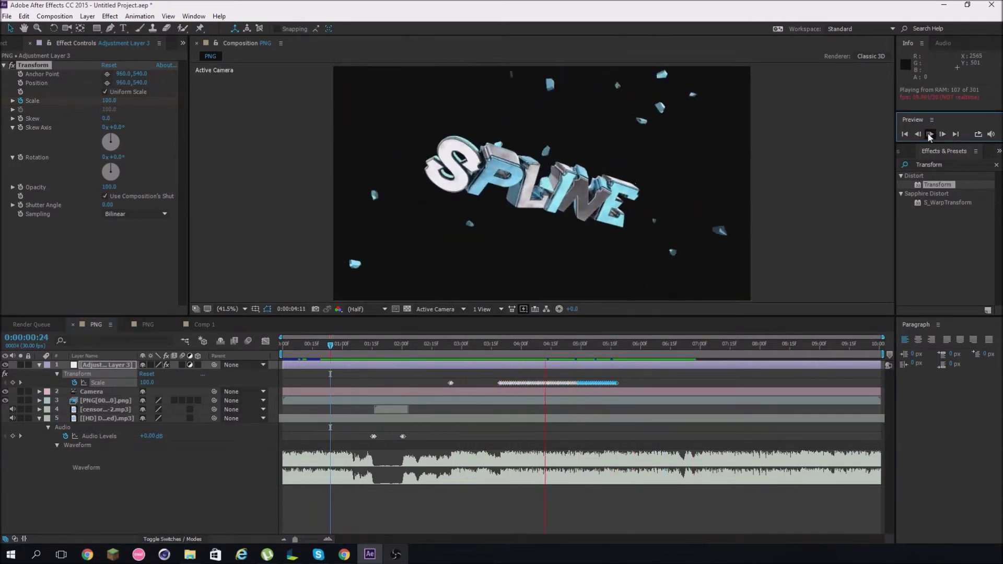
{"action": "key", "text": "space"}
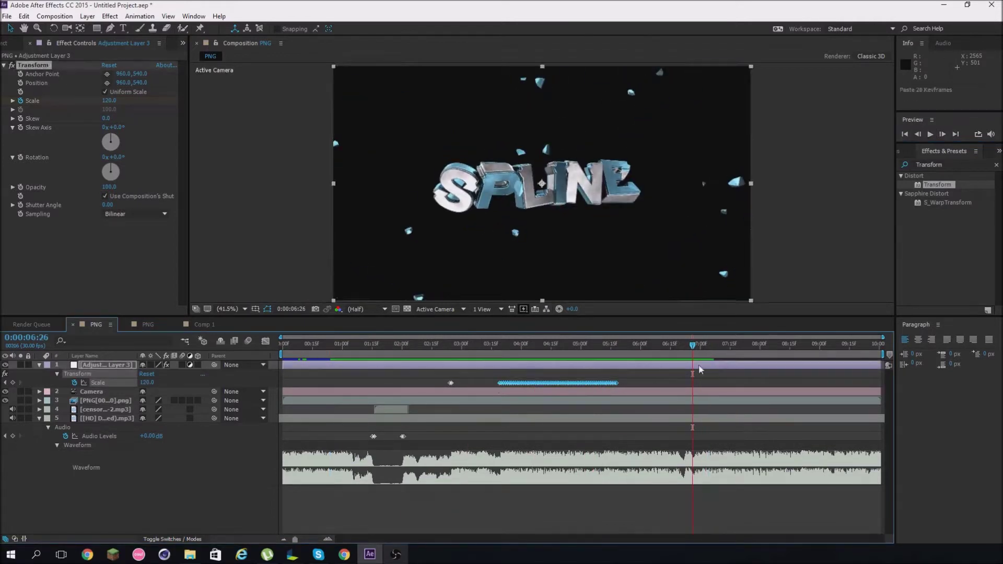
{"action": "key", "text": "ctrl+v"}
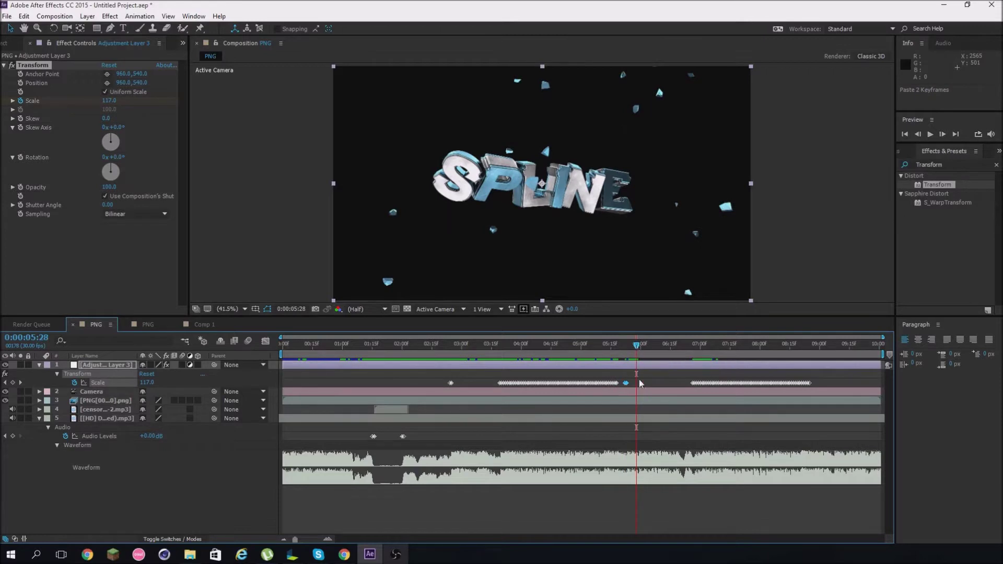
Paste separate two-keyframe Scale pulses at about 5:28 and 6:10, and preview them against the music
{"action": "left_click", "coordinate": [933, 135]}
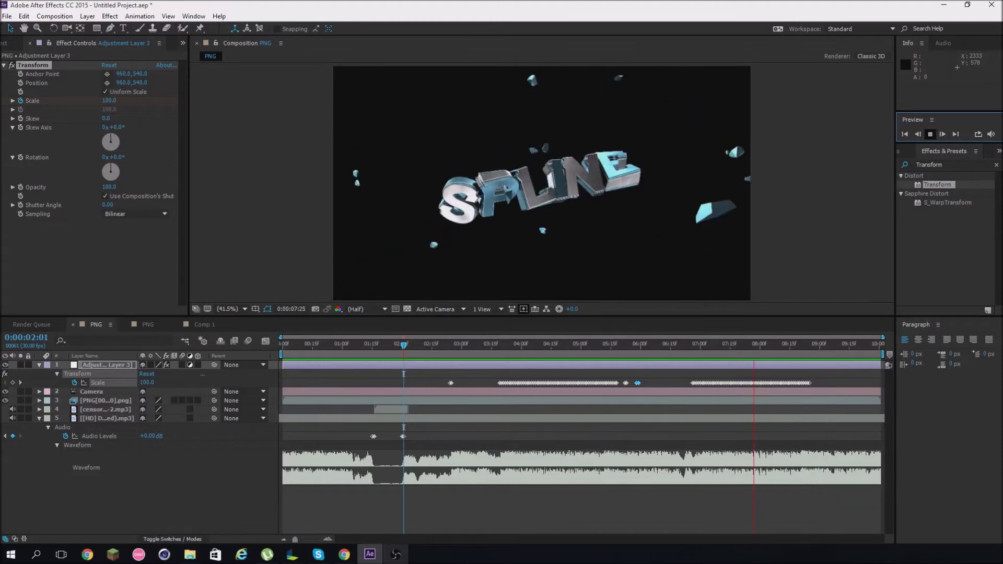
{"action": "left_click", "coordinate": [930, 133]}
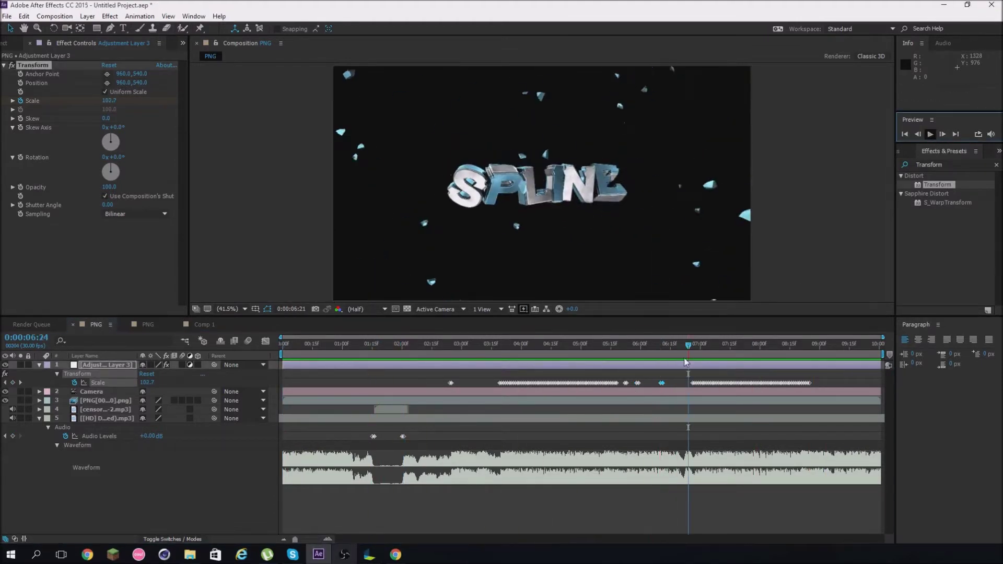
{"action": "left_click", "coordinate": [931, 135]}
{"action": "left_click", "coordinate": [931, 135]}
Shift the last block of Scale keyframes to start at about 6:28 and cut off its end after about 8:18
{"action": "left_click_drag", "start_coordinate": [690, 383], "coordinate": [727, 388]}
{"action": "left_click", "coordinate": [931, 134]}
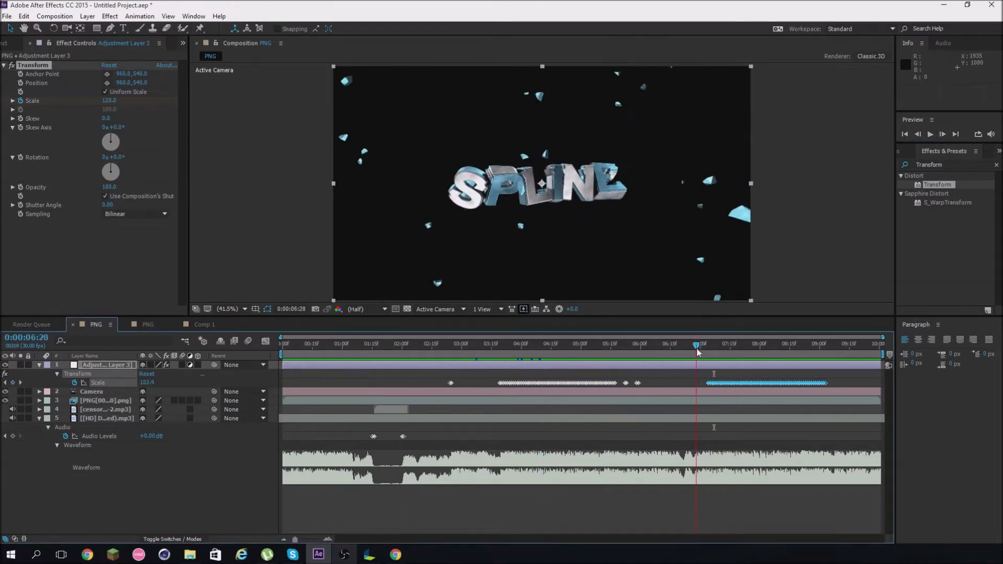
{"action": "left_click", "coordinate": [930, 134]}
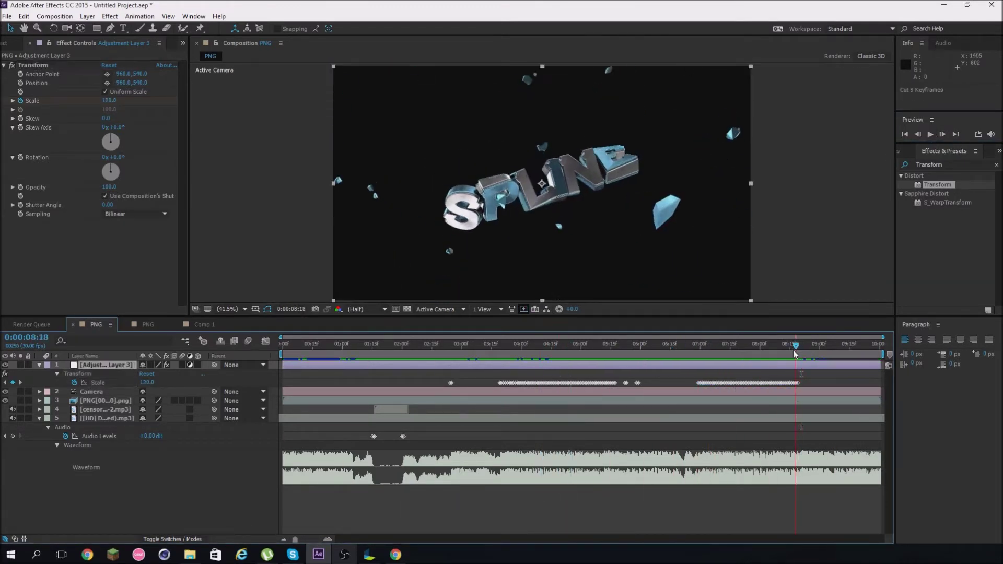
Copy the single Scale pulse and paste it at about 6:06, 8:26, 9:02 and 9:12
{"action": "left_click", "coordinate": [930, 135]}
{"action": "left_click", "coordinate": [931, 136]}
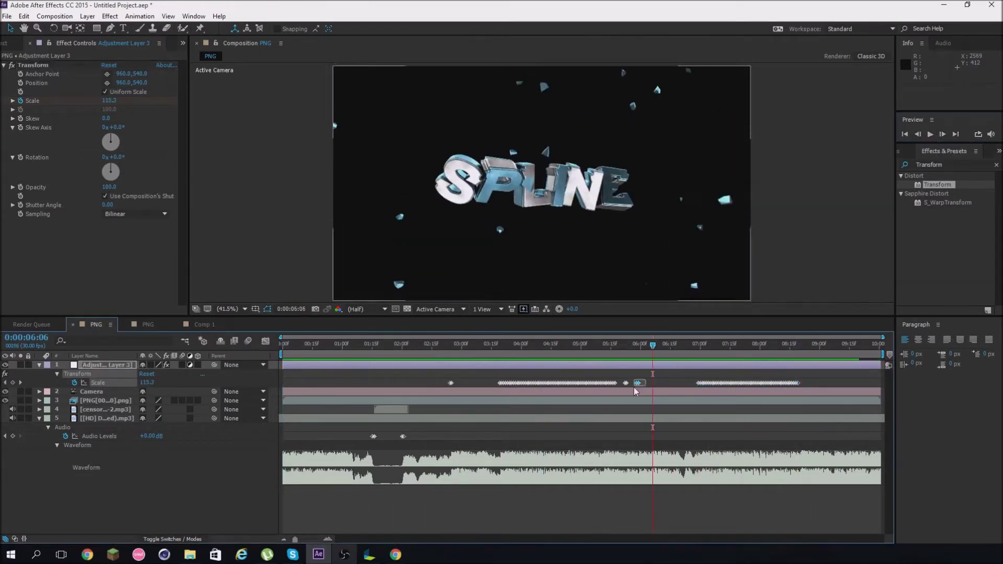
{"action": "left_click", "coordinate": [932, 136]}
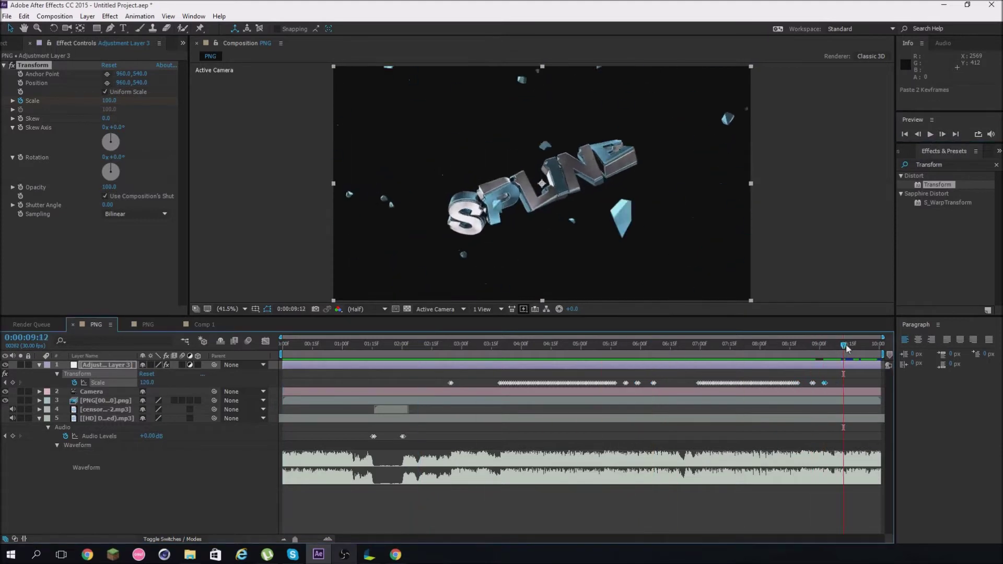
{"action": "left_click_drag", "start_coordinate": [403, 436], "coordinate": [411, 436]}
{"action": "left_click", "coordinate": [930, 137]}
{"action": "key", "text": "ctrl+z"}
Paste the music layer's Audio Levels keyframes at about 5:22, 5:28 and 6:06 to dip the sound, and preview the dips
{"action": "left_click", "coordinate": [626, 362]}
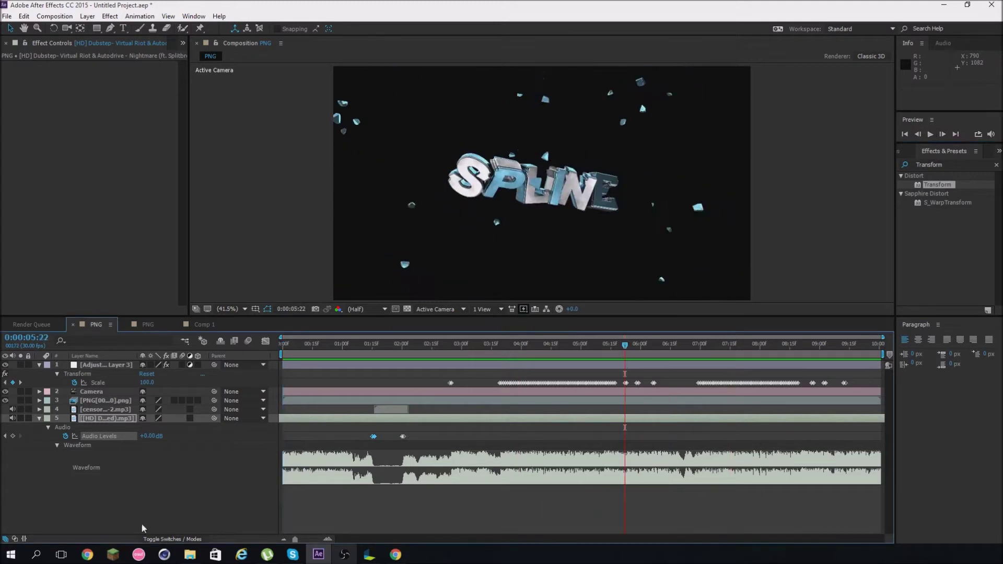
{"action": "key", "text": "ctrl+v"}
{"action": "left_click", "coordinate": [929, 137]}
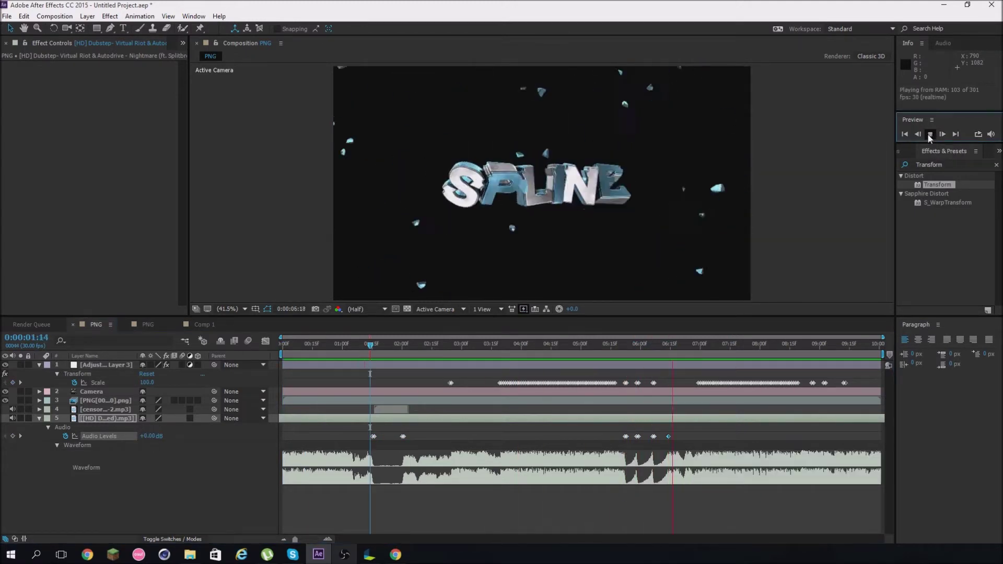
{"action": "left_click", "coordinate": [930, 137]}
{"action": "left_click", "coordinate": [931, 137]}
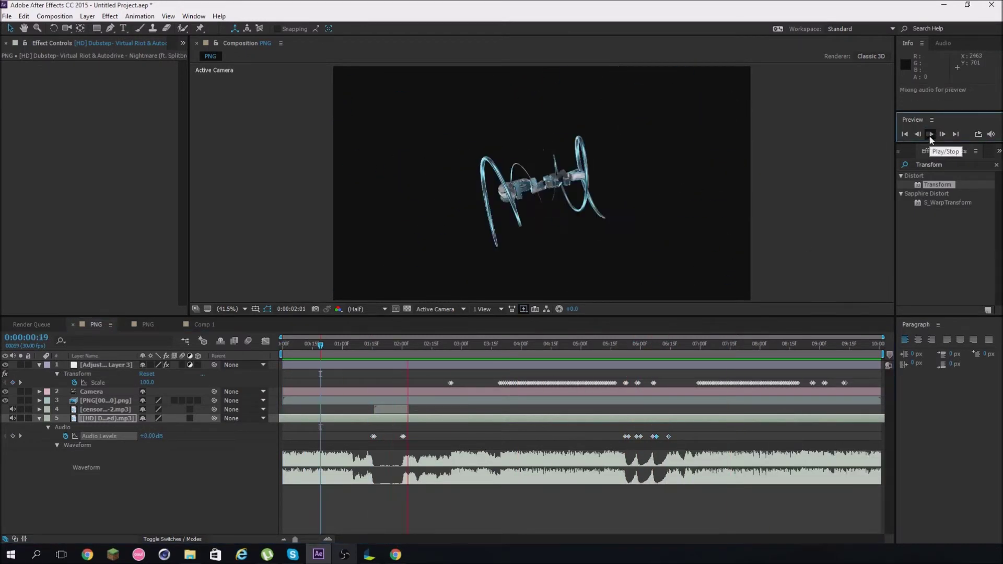
{"action": "left_click", "coordinate": [929, 136]}
{"action": "key", "text": "ctrl+v"}
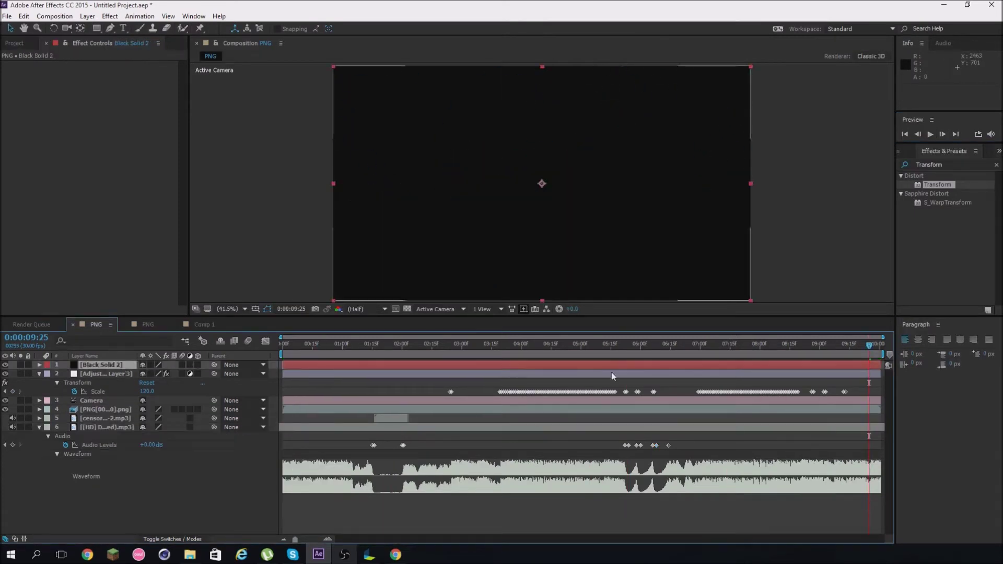
Keyframe a lower Audio Levels value on the music layer between 2:01 and 2:25 and preview it
{"action": "left_click_drag", "start_coordinate": [669, 345], "coordinate": [469, 366]}
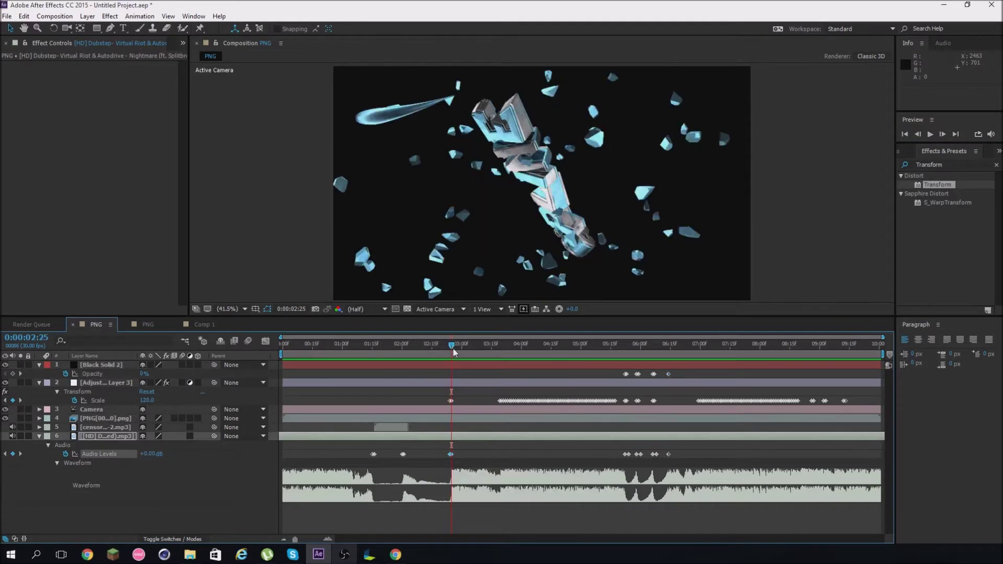
{"action": "left_click", "coordinate": [410, 355]}
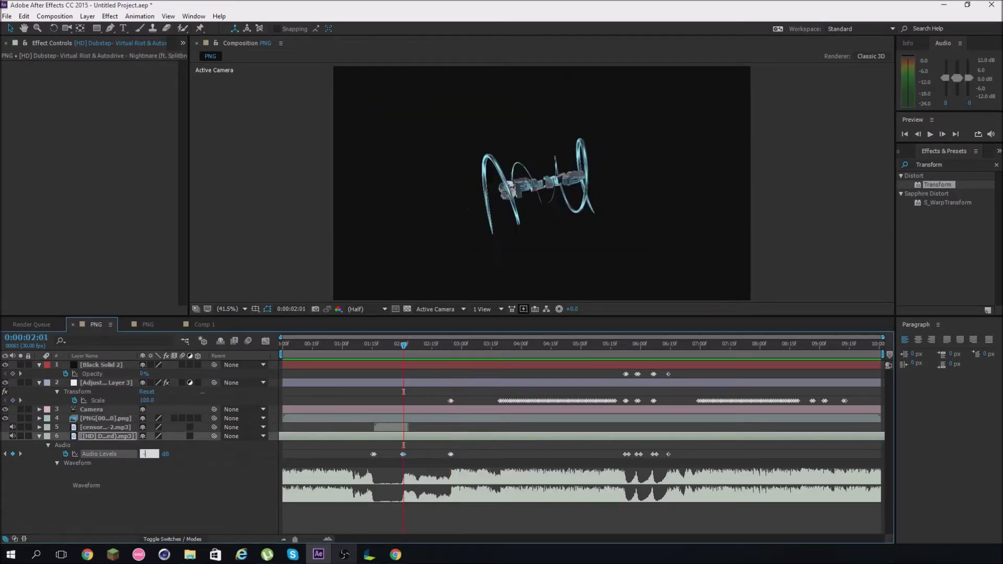
{"action": "left_click", "coordinate": [931, 135]}
Add an adjustment layer on top and apply the Autoscroll - vertical preset to it
{"action": "right_click", "coordinate": [79, 372]}
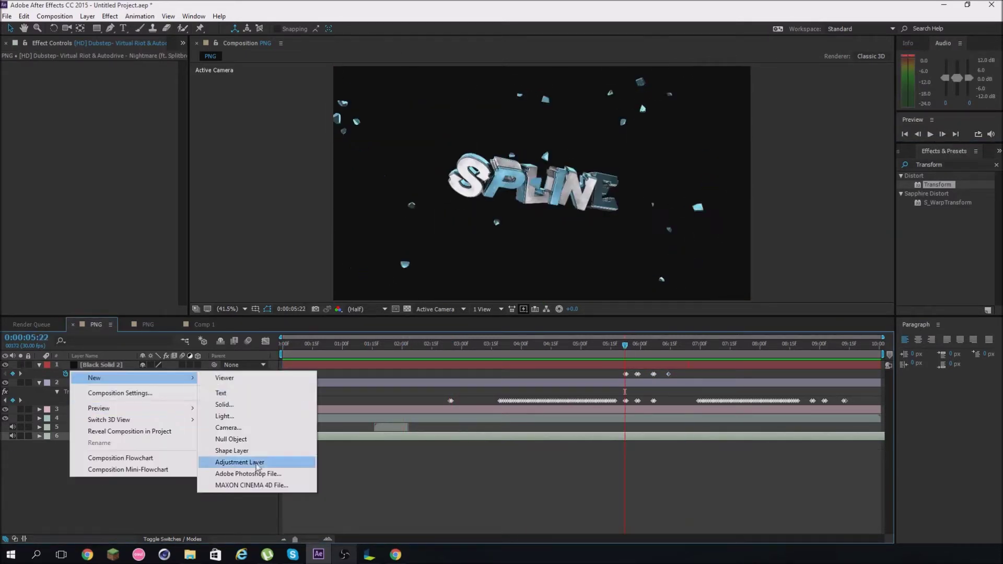
{"action": "left_click", "coordinate": [257, 460]}
{"action": "left_click", "coordinate": [951, 165]}
{"action": "type", "text": "AutoScroll"}
{"action": "double_click", "coordinate": [966, 211]}
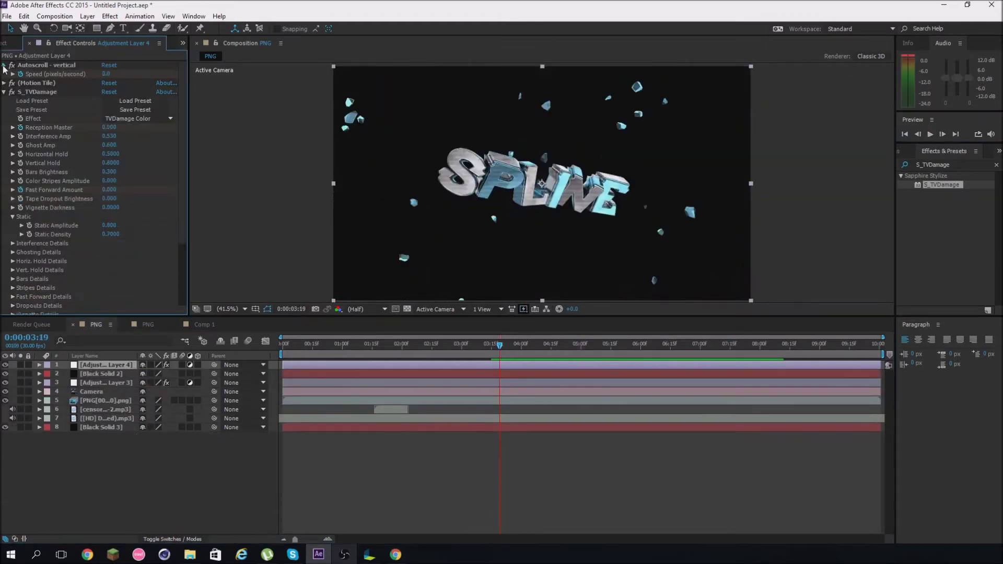
Add one adjustment layer with S_WarpVortex, keyframing Vortex Start from 3:19, and another above it with S_EdgeColorize
{"action": "key", "text": "ctrl+alt+y"}
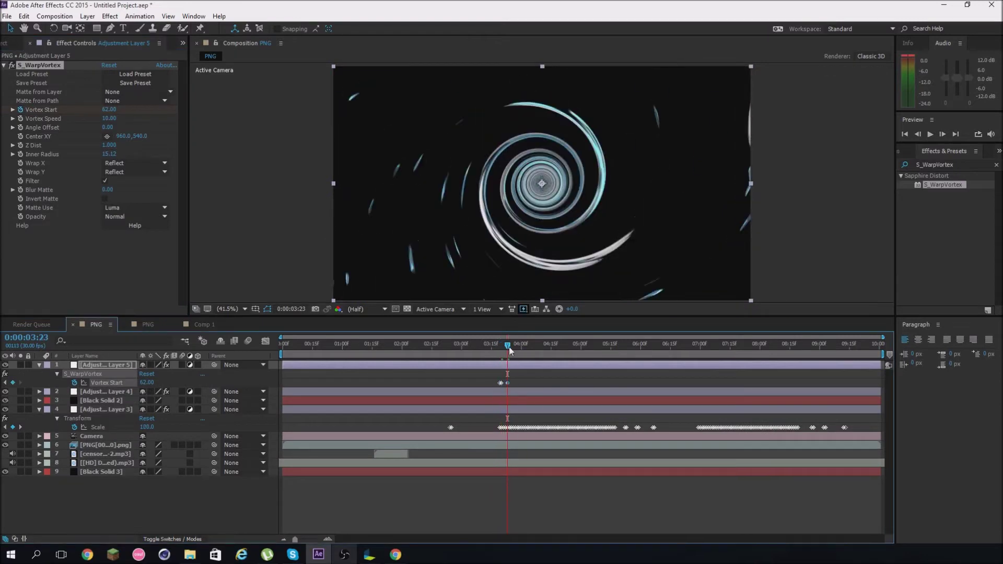
{"action": "key", "text": "ctrl+alt+y"}
{"action": "left_click", "coordinate": [110, 17]}
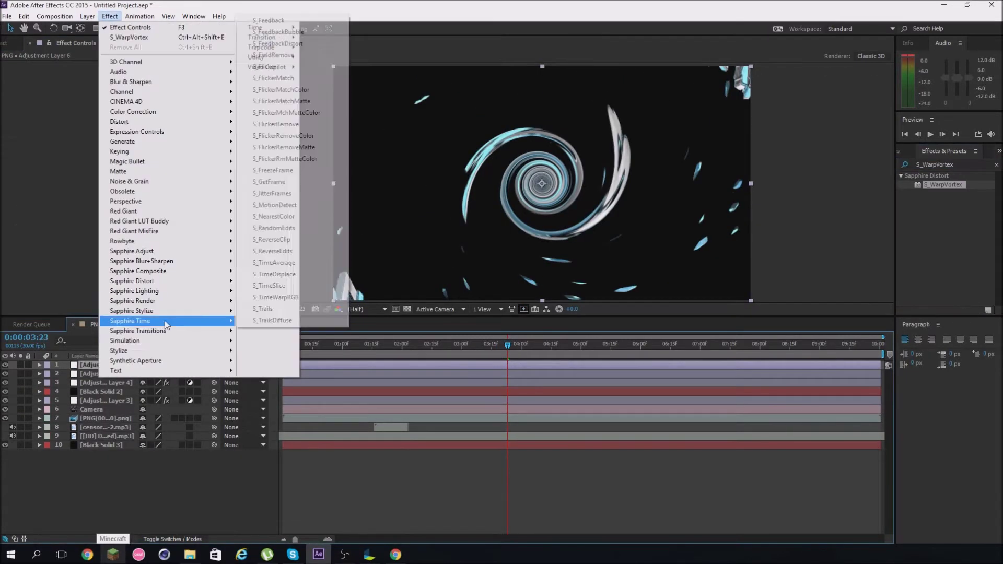
{"action": "left_click", "coordinate": [261, 233]}
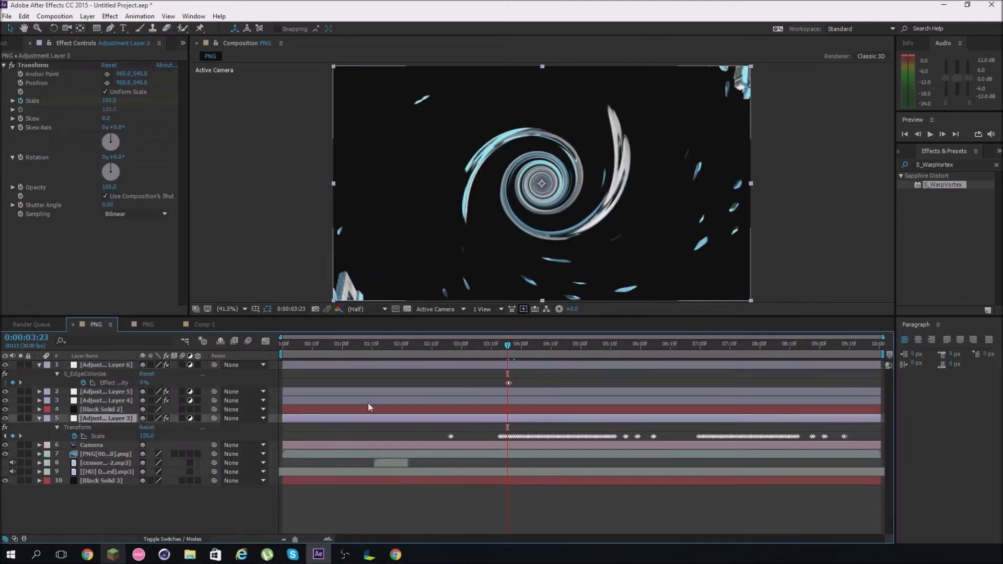
Repeat the effect opacity keyframes of S_EdgeColorize on the top adjustment layer as a flicker from 3:23 to about 5:15
{"action": "left_click", "coordinate": [491, 365]}
{"action": "left_click", "coordinate": [517, 347]}
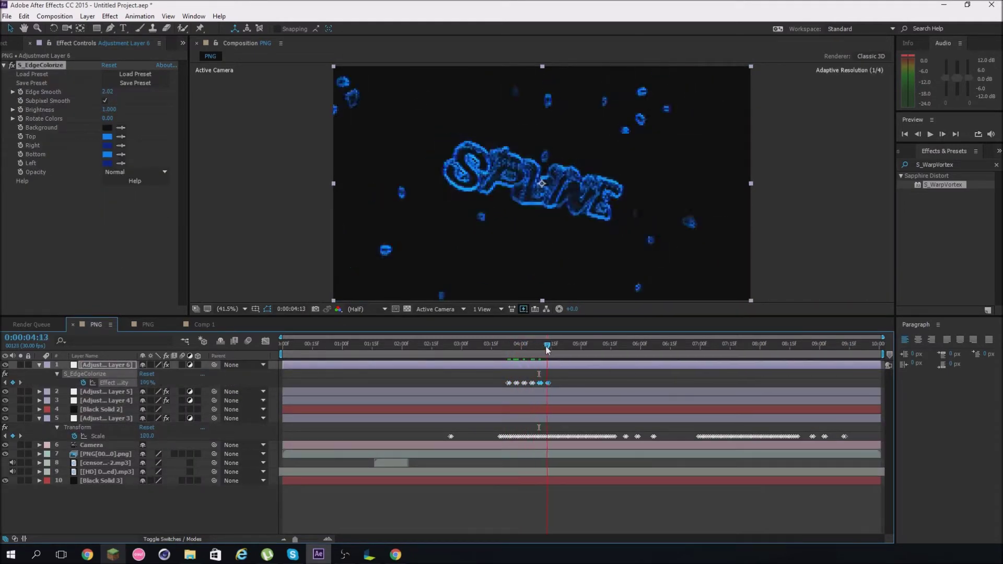
{"action": "left_click_drag", "start_coordinate": [569, 348], "coordinate": [583, 348]}
{"action": "key", "text": "ctrl+v"}
{"action": "left_click", "coordinate": [513, 348]}
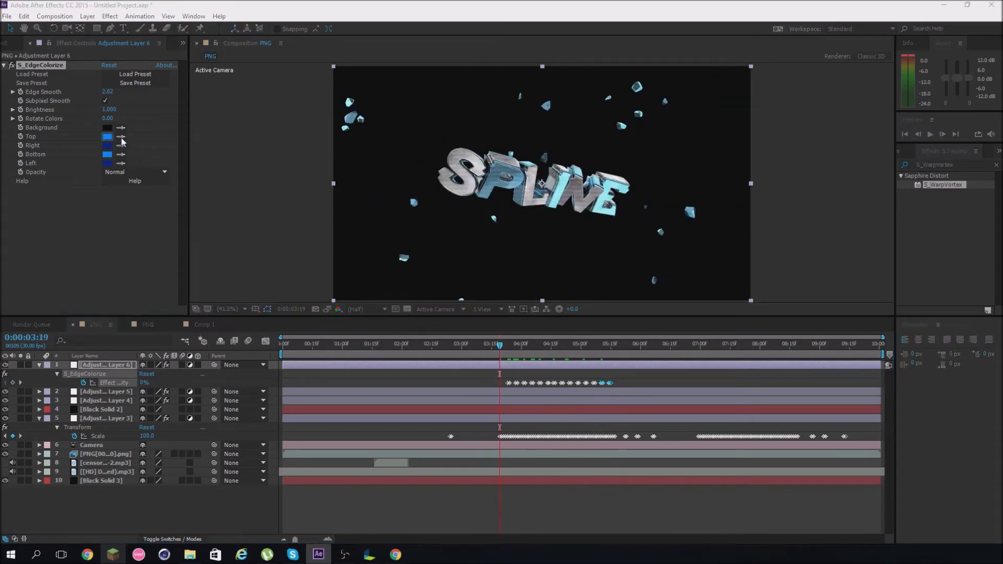
{"action": "left_click_drag", "start_coordinate": [702, 389], "coordinate": [697, 389]}
{"action": "left_click", "coordinate": [715, 346]}
{"action": "left_click_drag", "start_coordinate": [797, 372], "coordinate": [507, 397]}
{"action": "key", "text": "u"}
Add another adjustment layer on top and apply the Wave Warp effect to it
{"action": "right_click", "coordinate": [87, 466]}
{"action": "mouse_move", "coordinate": [156, 369]}
{"action": "left_click", "coordinate": [256, 452]}
{"action": "left_click", "coordinate": [940, 164]}
{"action": "type", "text": "Wave Wa"}
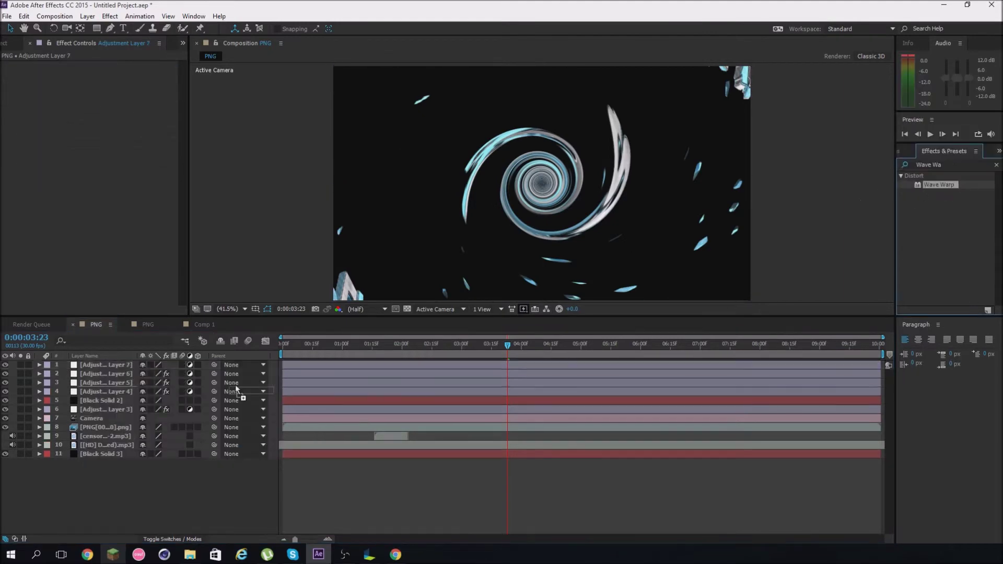
{"action": "double_click", "coordinate": [939, 185]}
Set Wave Warp to a Square wave with a 147° direction, keyframe its Wave Height between 3:23 and 3:27, and preview the distortion
{"action": "key", "text": "u"}
{"action": "left_click", "coordinate": [514, 346]}
{"action": "mouse_move", "coordinate": [522, 346]}
{"action": "left_mouse_down"}
{"action": "mouse_move", "coordinate": [507, 356]}
{"action": "mouse_move", "coordinate": [516, 365]}
{"action": "left_mouse_up"}
{"action": "left_click", "coordinate": [453, 454]}
{"action": "key", "text": "u"}
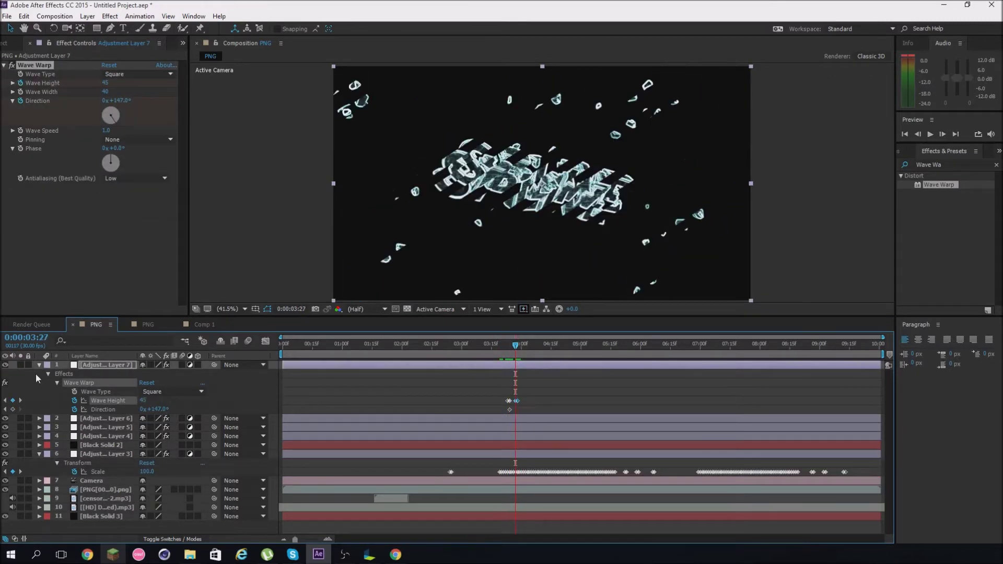
{"action": "left_click", "coordinate": [930, 134]}
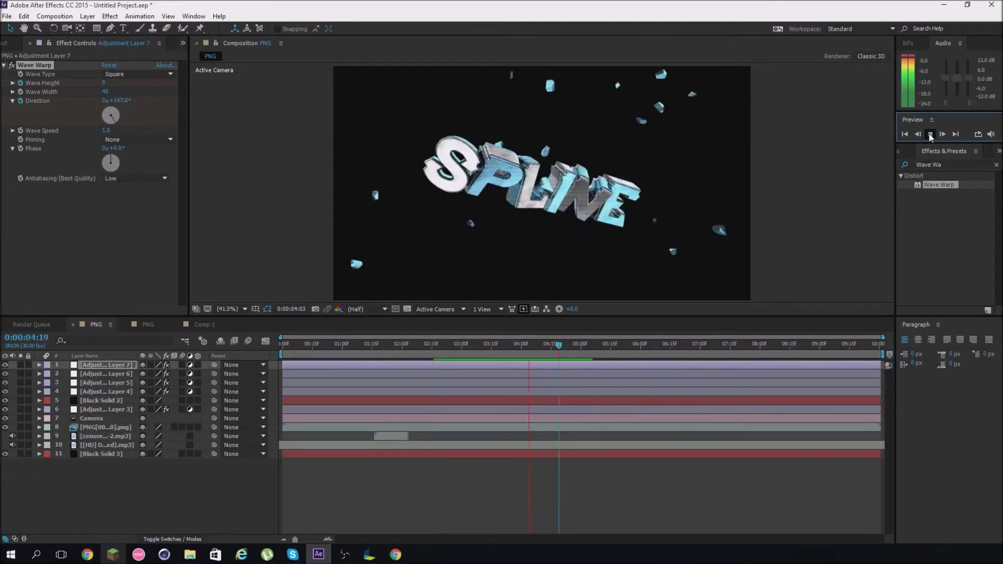
{"action": "key", "text": "space"}
Add another adjustment layer on top and apply the CC Split effect to it
{"action": "right_click", "coordinate": [156, 488]}
{"action": "mouse_move", "coordinate": [208, 396]}
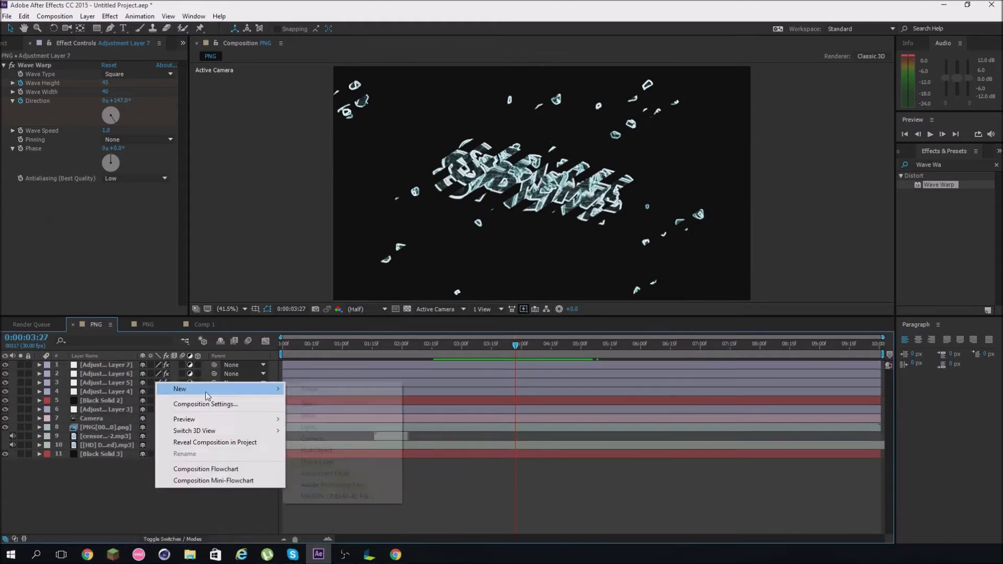
{"action": "left_click", "coordinate": [325, 473]}
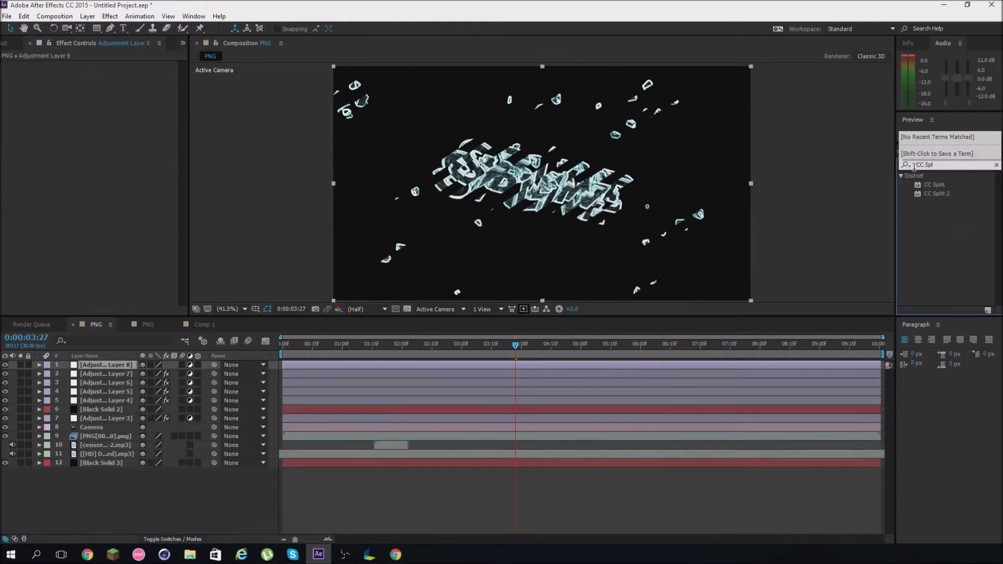
{"action": "double_click", "coordinate": [935, 185]}
Keyframe the CC Split amount to open and close between 3:27 and about 4:01, and preview it
{"action": "key", "text": "u"}
{"action": "left_click_drag", "start_coordinate": [515, 345], "coordinate": [536, 356]}
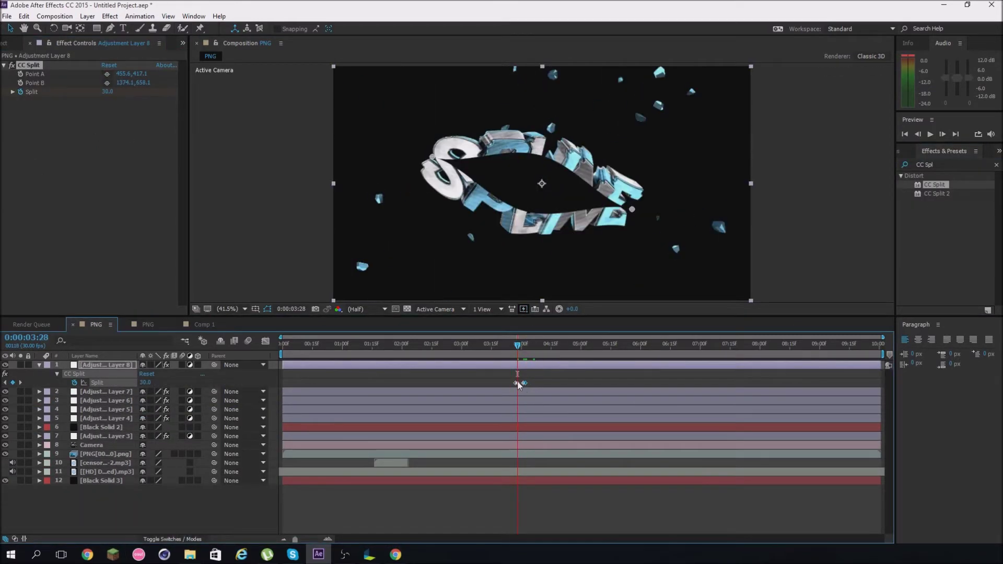
{"action": "left_click", "coordinate": [932, 136]}
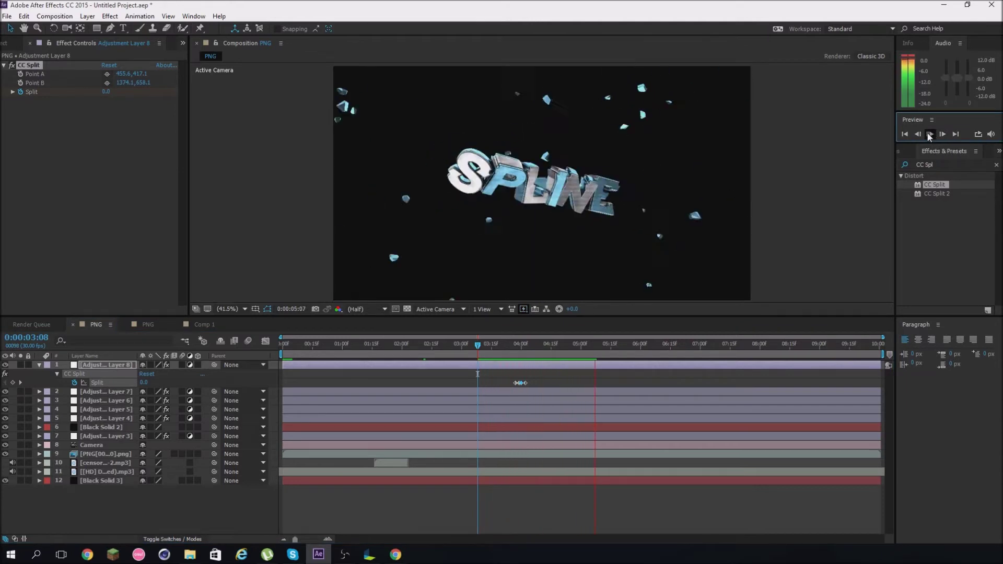
{"action": "left_click", "coordinate": [930, 135]}
Add another adjustment layer on top and apply the Transform effect to it
{"action": "key", "text": "ctrl+alt+y"}
{"action": "type", "text": "Transform"}
{"action": "double_click", "coordinate": [938, 184]}
Rotate the new adjustment layer to -53° and keyframe its Transform effect's Position between 4:01 and about 4:05
{"action": "left_click", "coordinate": [39, 373]}
{"action": "left_click", "coordinate": [39, 365]}
{"action": "left_click_drag", "start_coordinate": [155, 409], "coordinate": [351, 447]}
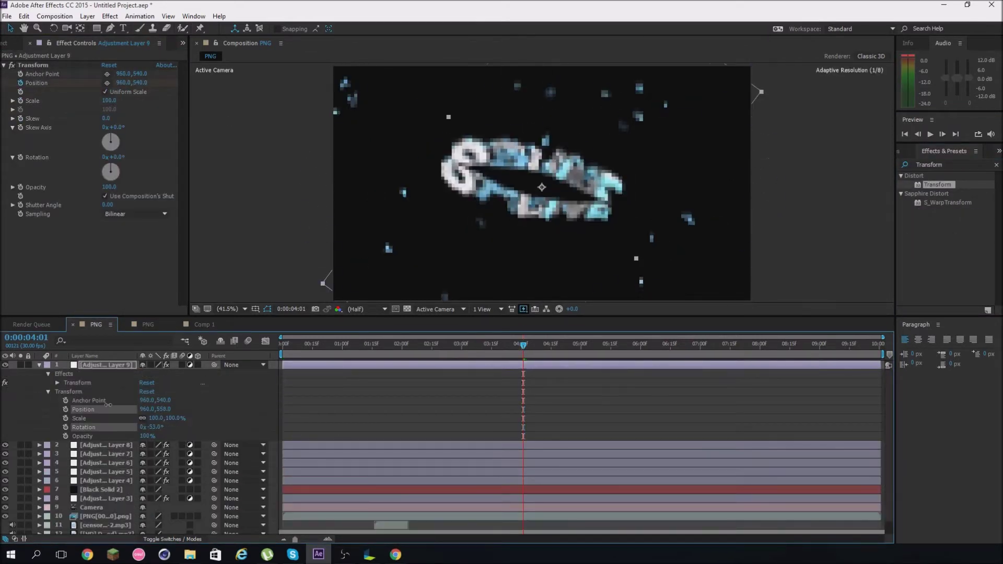
{"action": "key", "text": "alt+shift+p"}
{"action": "key", "text": "u"}
{"action": "left_click", "coordinate": [101, 383]}
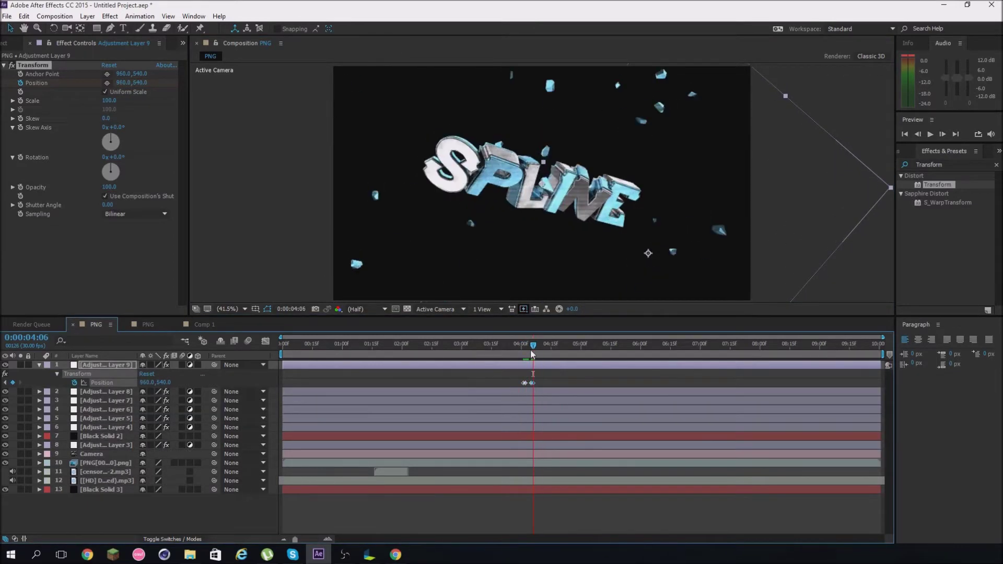
Add another adjustment layer on top at 4:05 and apply the S_Mosaic effect to it
{"action": "right_click", "coordinate": [128, 511]}
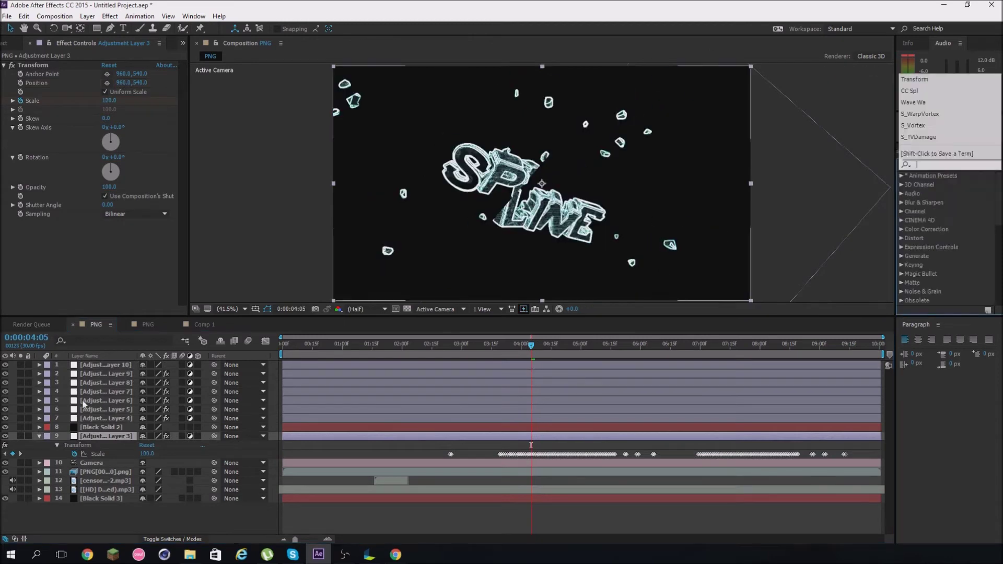
{"action": "left_click", "coordinate": [110, 16]}
{"action": "mouse_move", "coordinate": [157, 311]}
{"action": "left_click", "coordinate": [268, 514]}
Keyframe S_Mosaic's Pixel Frequency between 4:05 and about 4:10
{"action": "key", "text": "u"}
{"action": "left_click_drag", "start_coordinate": [148, 383], "coordinate": [481, 138]}
{"action": "left_click_drag", "start_coordinate": [535, 356], "coordinate": [542, 355]}
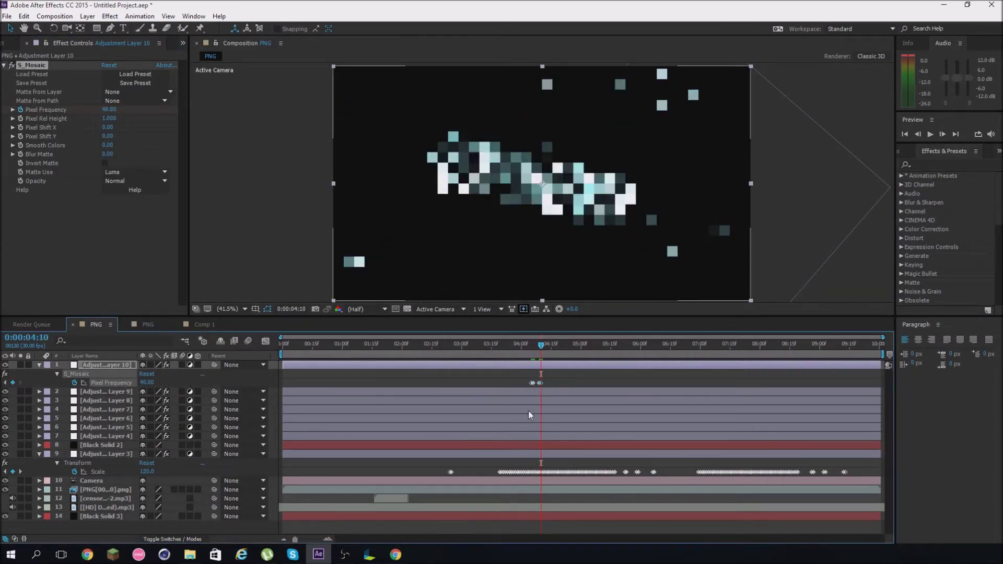
Add another adjustment layer on top, apply S_WarpFishEye and keyframe its Amount from 4:09 to about 4:14
{"action": "key", "text": "ctrl+alt+y"}
{"action": "left_click", "coordinate": [110, 16]}
{"action": "mouse_move", "coordinate": [167, 311]}
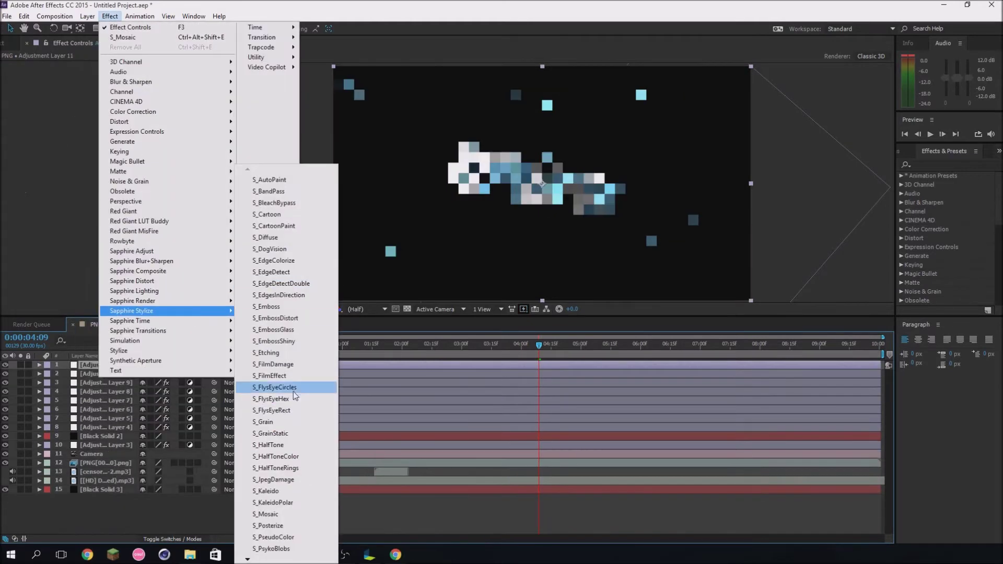
{"action": "left_click", "coordinate": [938, 166]}
{"action": "type", "text": "FishE"}
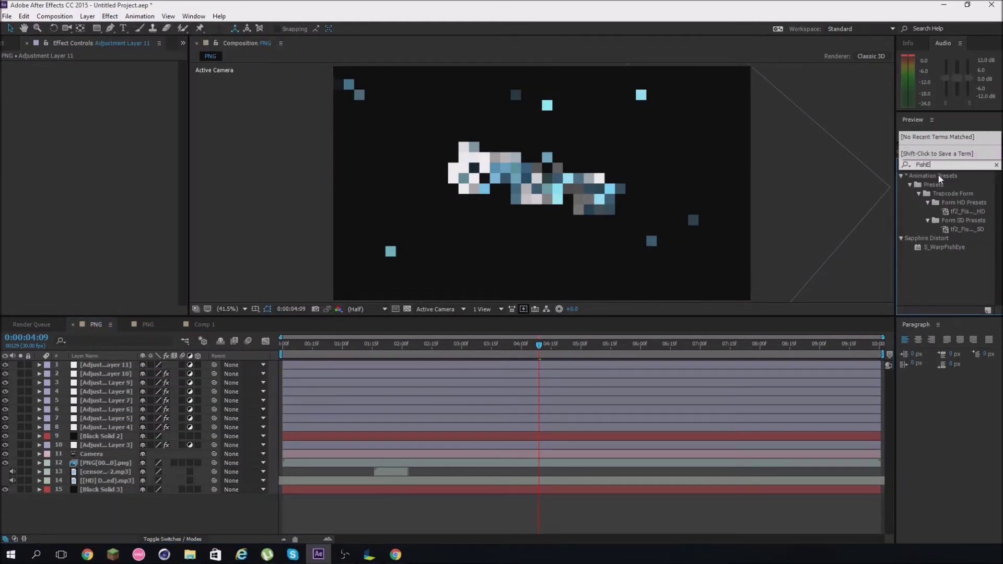
{"action": "left_click_drag", "start_coordinate": [946, 246], "coordinate": [108, 191]}
{"action": "key", "text": "u"}
{"action": "left_click", "coordinate": [549, 344]}
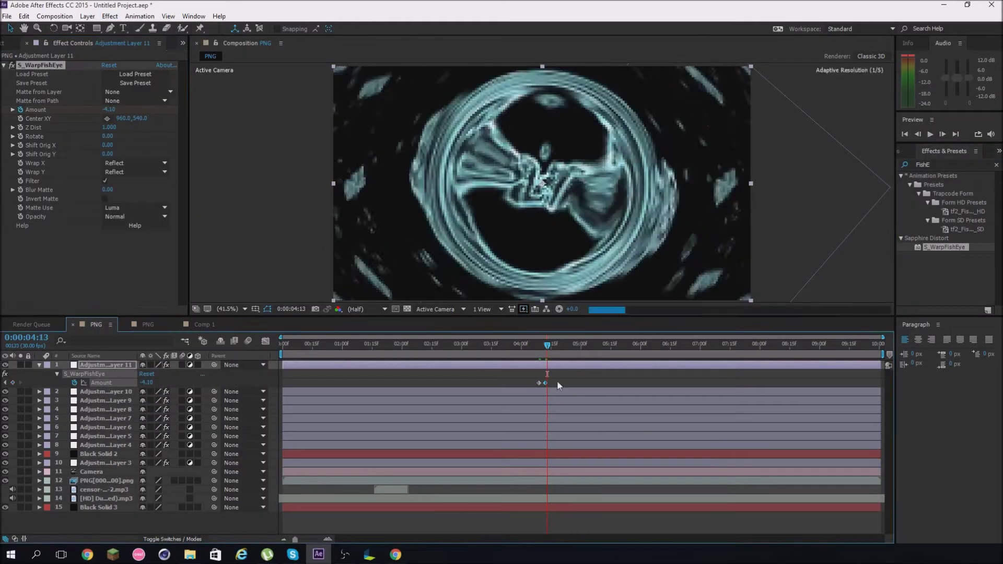
Add another adjustment layer on top at 4:13 and apply the S_WarpMagnify effect to it
{"action": "key", "text": "ctrl+alt+y"}
{"action": "left_click_drag", "start_coordinate": [104, 365], "coordinate": [283, 501]}
{"action": "left_click", "coordinate": [997, 164]}
{"action": "left_click", "coordinate": [109, 16]}
{"action": "mouse_move", "coordinate": [157, 281]}
{"action": "left_click", "coordinate": [324, 404]}
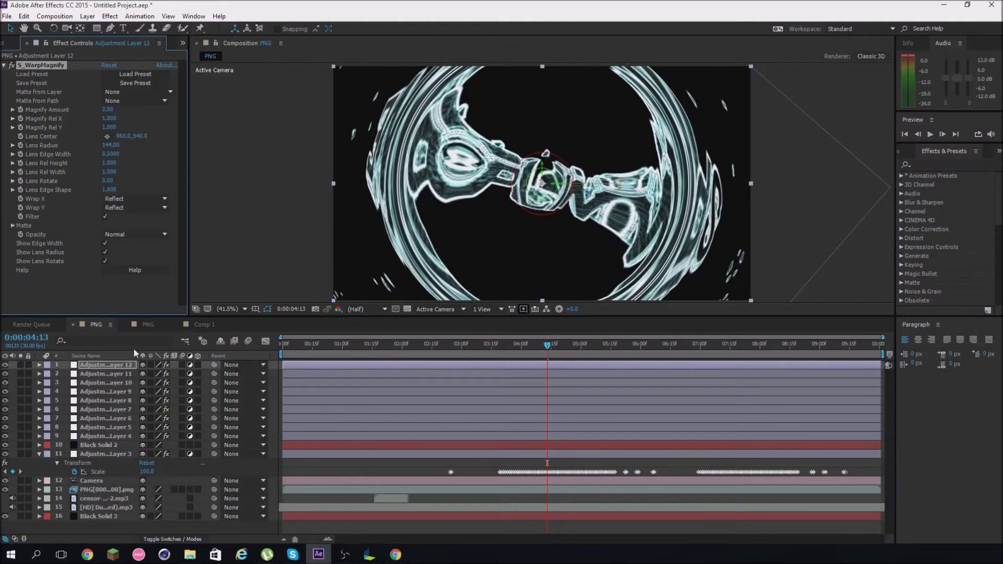
Keyframe S_WarpMagnify's Magnify Amount between 4:13 and about 4:17, ending at 1.00, and preview the glitches
{"action": "left_click", "coordinate": [20, 110]}
{"action": "left_click", "coordinate": [552, 346]}
{"action": "left_click_drag", "start_coordinate": [108, 109], "coordinate": [99, 109]}
{"action": "left_click", "coordinate": [483, 346]}
{"action": "left_click", "coordinate": [931, 134]}
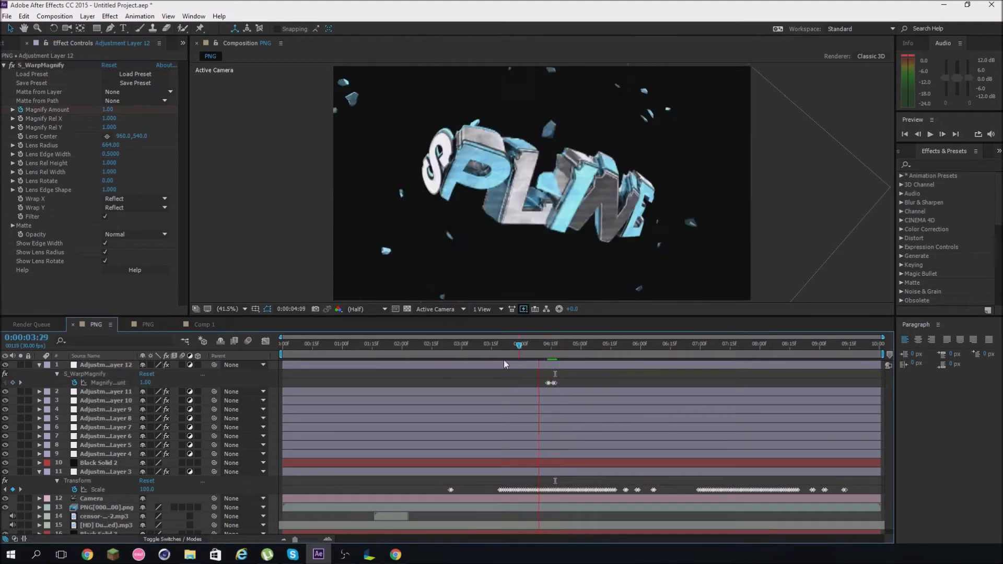
Keyframe Adjustment Layer 13's Mirror Reflection Center and Reflection Angle between 4:17 and about 4:21
{"action": "left_click", "coordinate": [556, 338]}
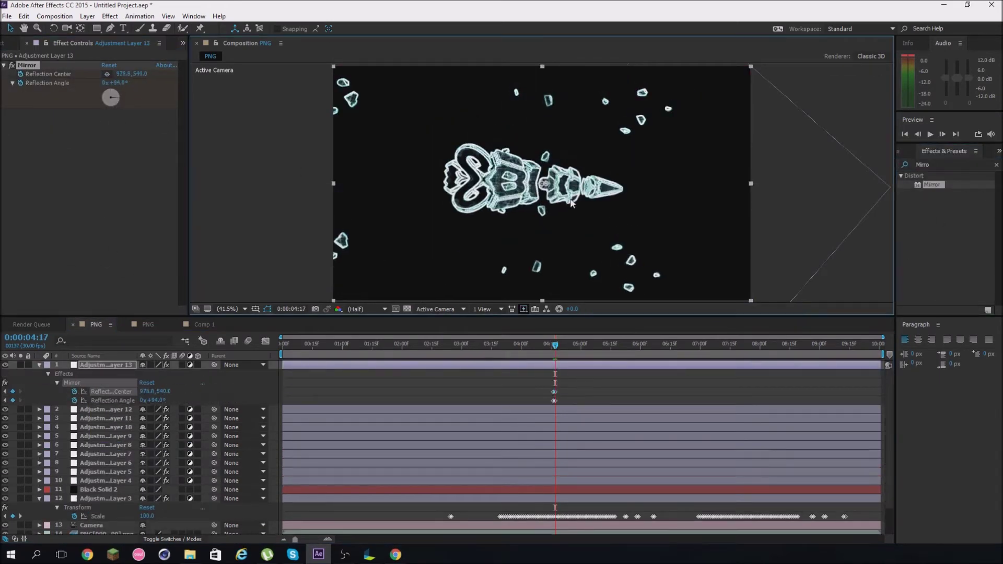
{"action": "mouse_move", "coordinate": [559, 358]}
{"action": "left_mouse_down"}
{"action": "mouse_move", "coordinate": [561, 346]}
{"action": "mouse_move", "coordinate": [563, 357]}
{"action": "left_mouse_up"}
{"action": "left_click_drag", "start_coordinate": [561, 401], "coordinate": [562, 400]}
{"action": "key", "text": "Page_Down"}
{"action": "key", "text": "Page_Down"}
{"action": "key", "text": "Page_Down"}
{"action": "key", "text": "Page_Down"}
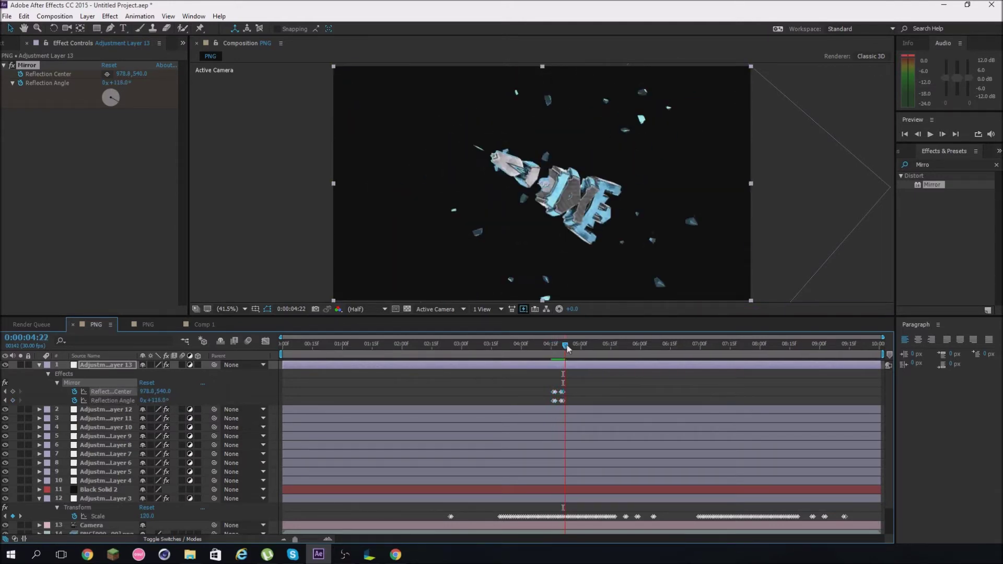
Add more Mirror keyframes from 4:25 to about 5:00, ending with Reflection Center 1920, 540 and Reflection Angle 0°
{"action": "key", "text": "ctrl+v"}
{"action": "left_click_drag", "start_coordinate": [751, 183], "coordinate": [630, 180]}
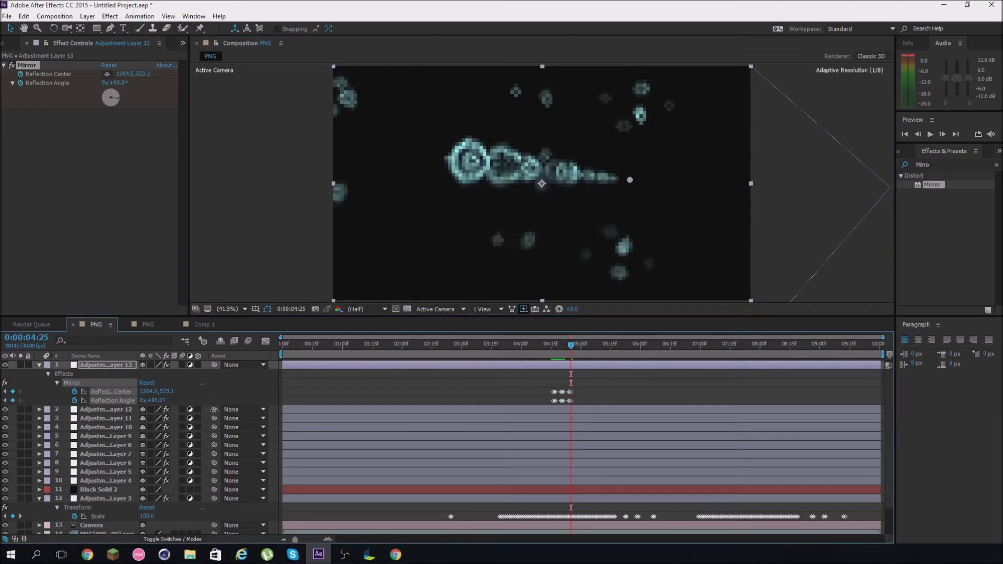
{"action": "left_click_drag", "start_coordinate": [465, 348], "coordinate": [585, 345]}
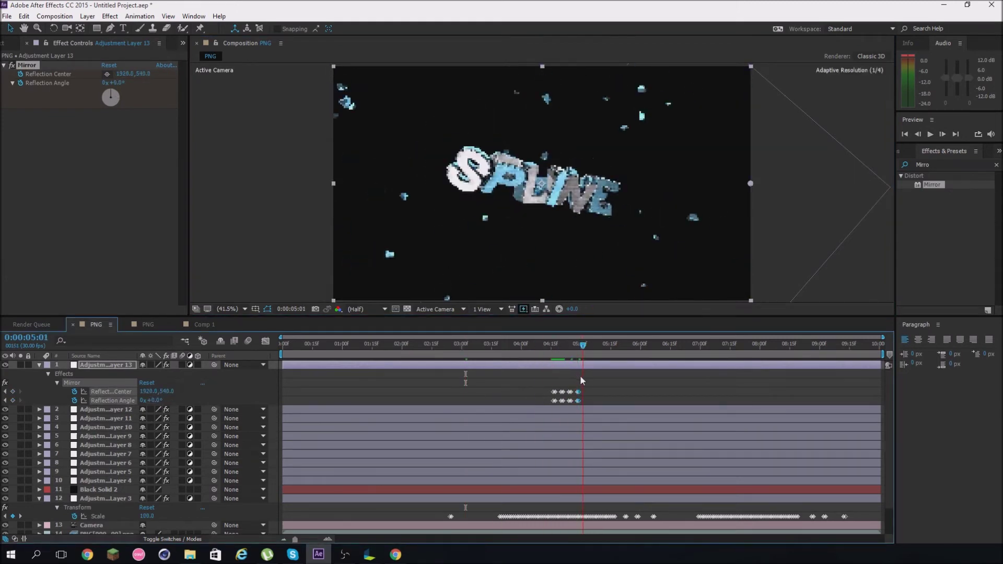
{"action": "key", "text": "u"}
Add another adjustment layer on top at 5:02 and apply the S_Sketch effect to it
{"action": "key", "text": "ctrl+alt+y"}
{"action": "left_click", "coordinate": [109, 16]}
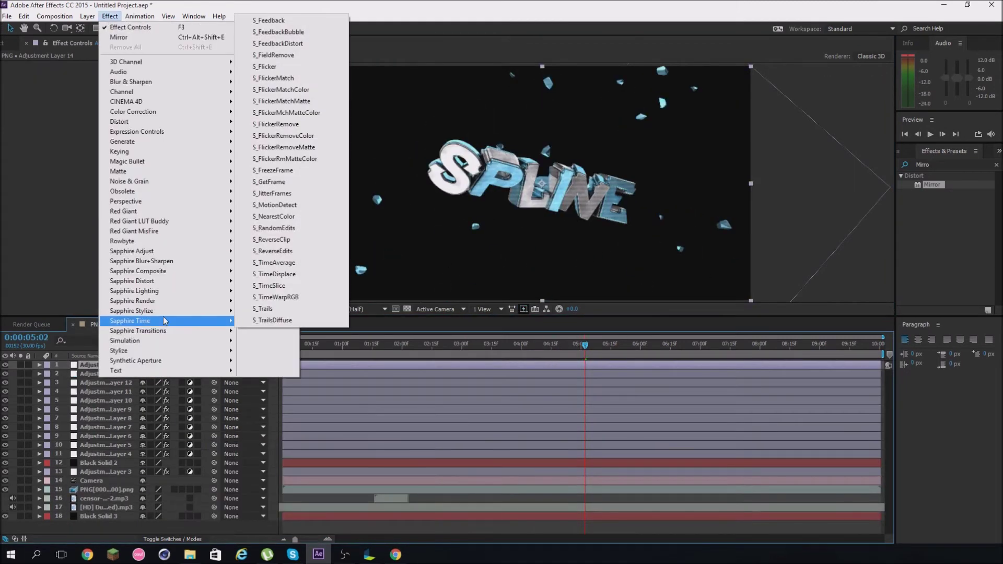
{"action": "left_click", "coordinate": [272, 397]}
{"action": "left_click_drag", "start_coordinate": [175, 95], "coordinate": [116, 111]}
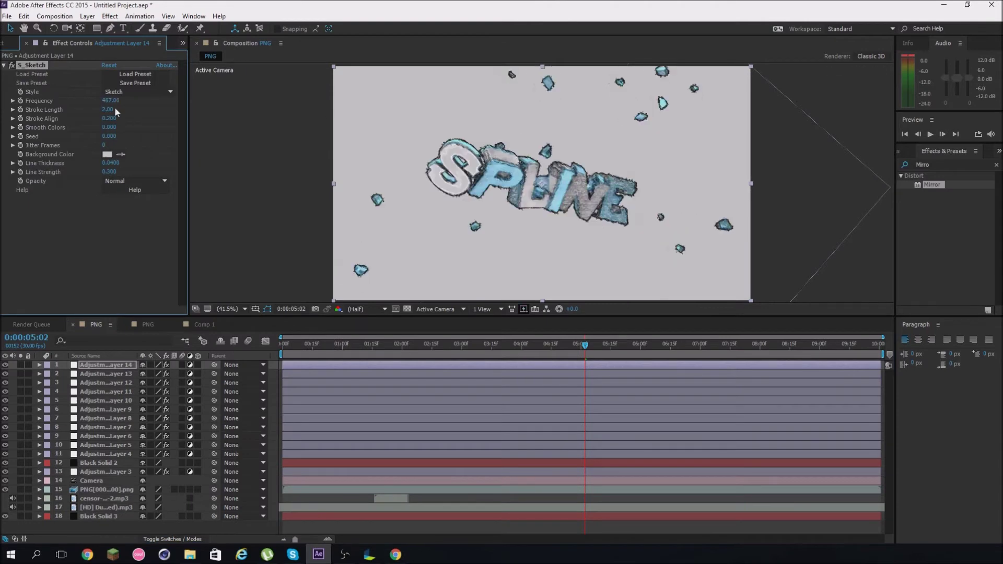
Set S_Sketch's Frequency to 106 and keyframe its Effect Opacity to 100% at 5:03 and off by about 5:07
{"action": "key", "text": "u"}
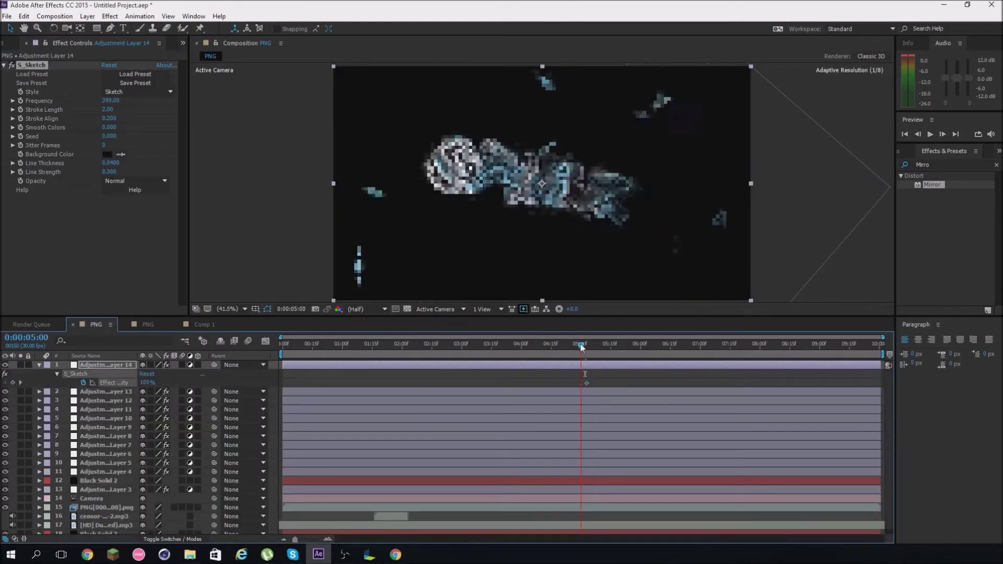
{"action": "left_click", "coordinate": [124, 392]}
{"action": "key", "text": "u"}
{"action": "left_click_drag", "start_coordinate": [585, 345], "coordinate": [582, 353]}
{"action": "left_click", "coordinate": [127, 383]}
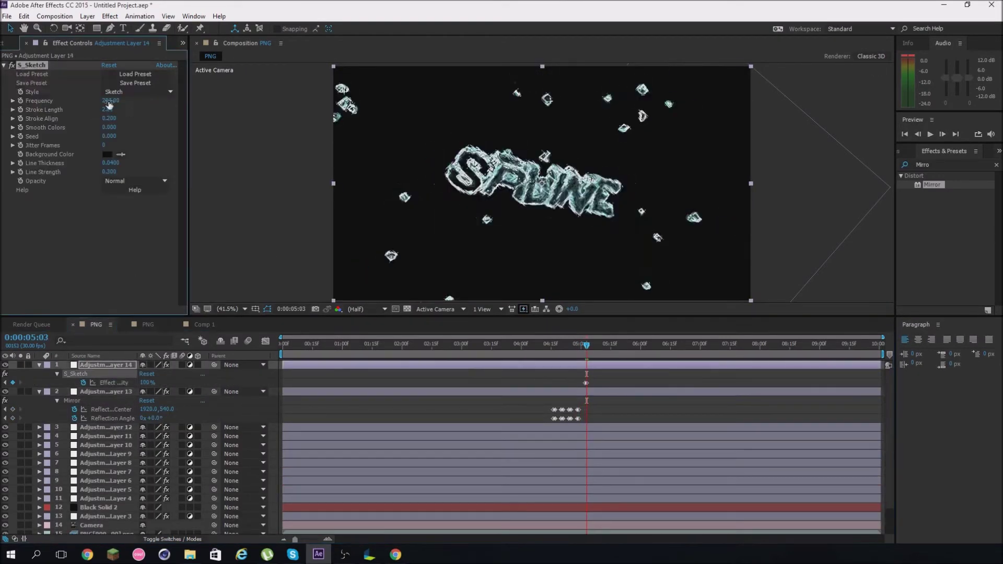
{"action": "left_click", "coordinate": [594, 346]}
{"action": "mouse_move", "coordinate": [148, 383]}
{"action": "left_mouse_down"}
{"action": "mouse_move", "coordinate": [136, 384]}
{"action": "mouse_move", "coordinate": [147, 386]}
{"action": "left_mouse_up"}
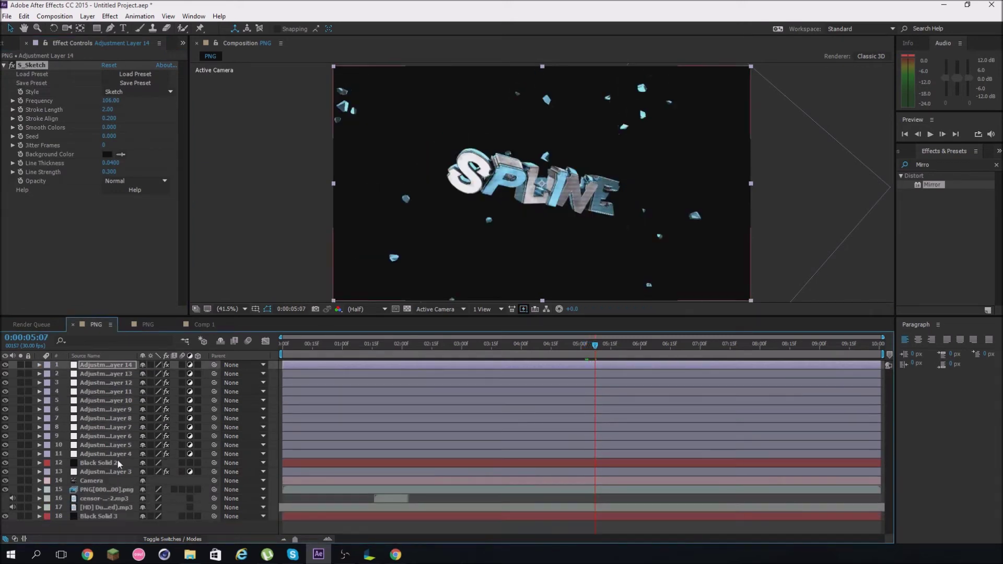
Add Pixel Frequency keyframes to Adjustment Layer 10's S_Mosaic between about 5:07 and 5:17, and preview the result
{"action": "left_click", "coordinate": [104, 418]}
{"action": "key", "text": "u"}
{"action": "left_click_drag", "start_coordinate": [164, 436], "coordinate": [157, 436]}
{"action": "left_click", "coordinate": [613, 345]}
{"action": "left_click", "coordinate": [931, 134]}
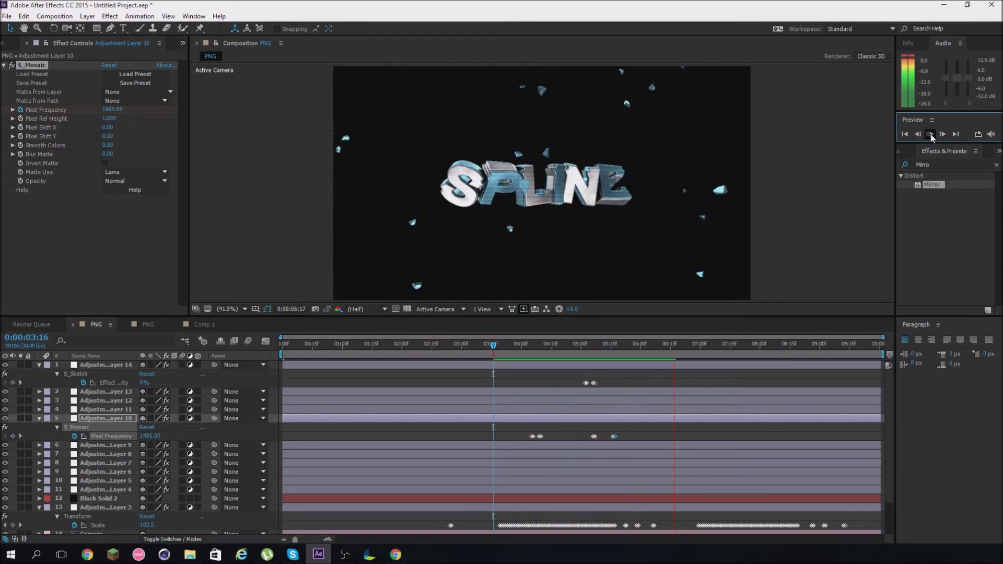
Reveal the glitch layers' keyframes and repeat the Magnify, Mirror, CC Split and Mosaic keyframes between about 7:00 and 7:22
{"action": "left_click", "coordinate": [122, 440]}
{"action": "left_click", "coordinate": [39, 382]}
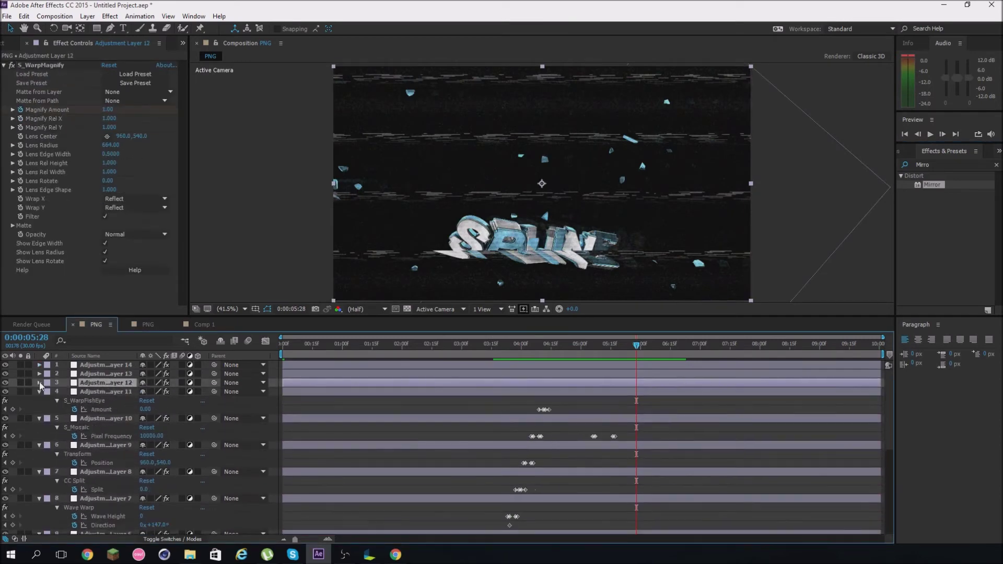
{"action": "key", "text": "u"}
{"action": "left_click_drag", "start_coordinate": [698, 345], "coordinate": [746, 346]}
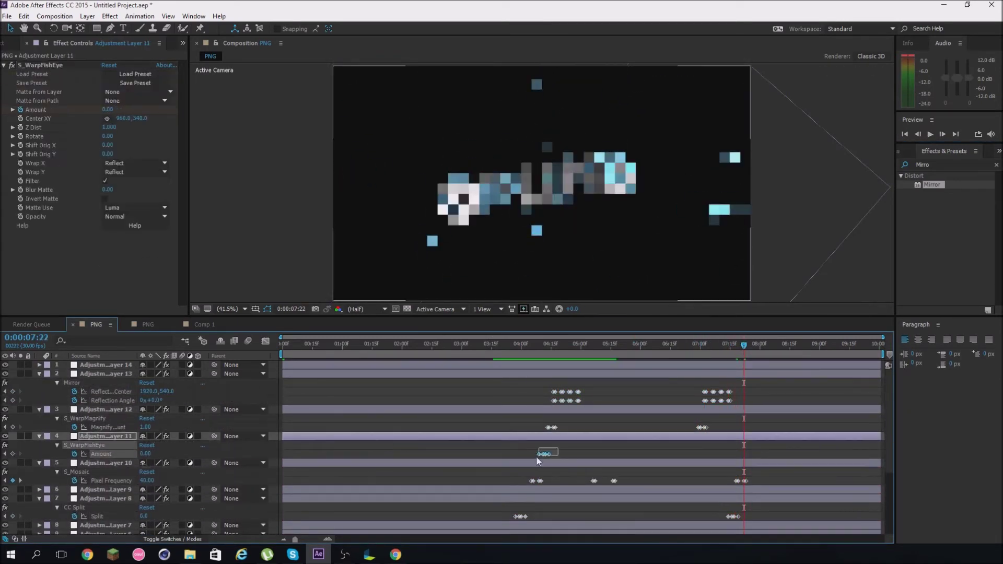
Repeat the Transform Position, S_WarpVortex and Wave Warp keyframes in sequence between about 8:01 and 8:12
{"action": "left_click", "coordinate": [105, 475]}
{"action": "scroll", "coordinate": [140, 440], "scroll_direction": "down", "scroll_amount": 3}
{"action": "scroll", "coordinate": [140, 440], "scroll_direction": "up", "scroll_amount": 5}
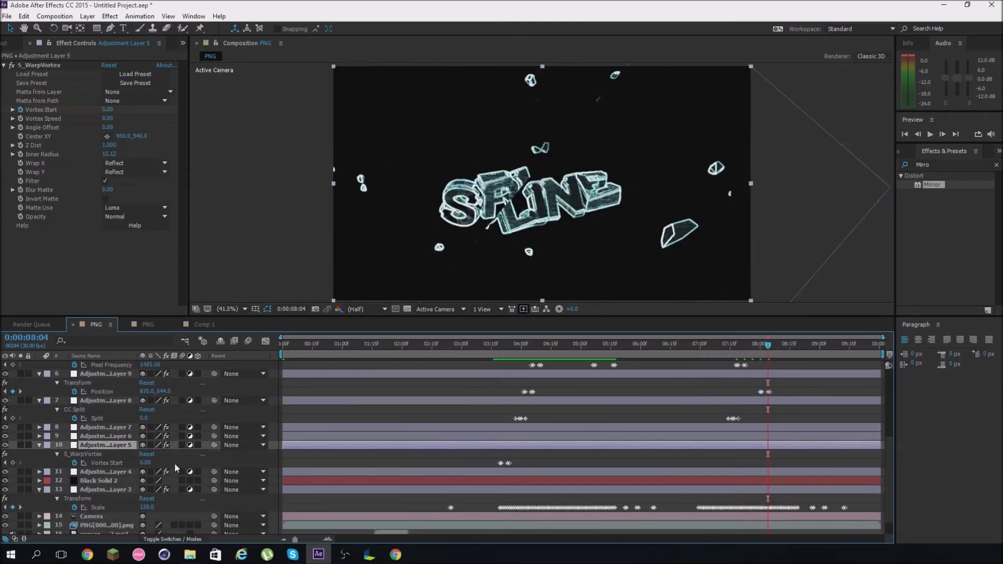
{"action": "left_click", "coordinate": [110, 434]}
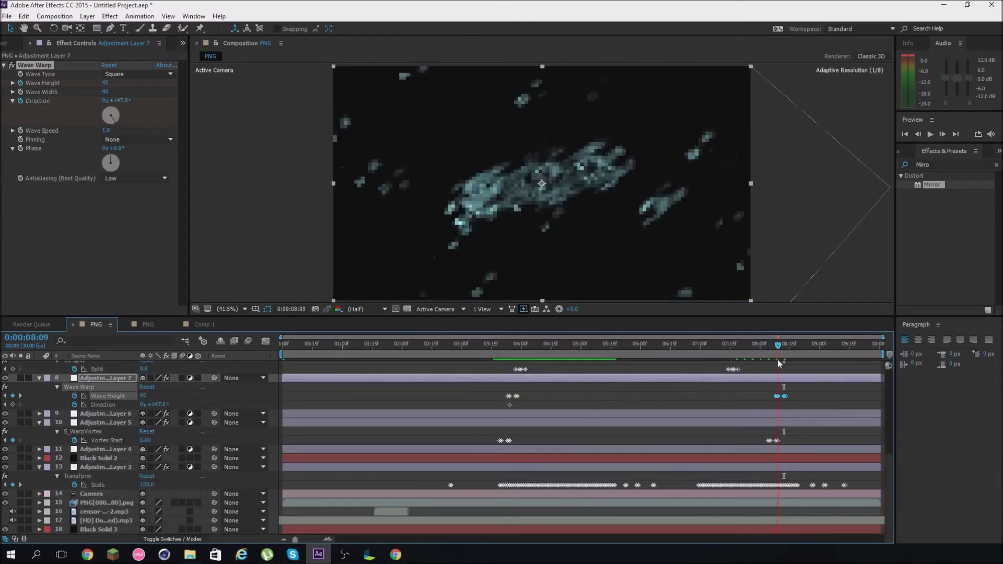
{"action": "left_click", "coordinate": [787, 348]}
Collapse the layers' keyframes and preview the composition from the start to check the effects against the music
{"action": "key", "text": "space"}
{"action": "scroll", "coordinate": [42, 407], "scroll_direction": "down", "scroll_amount": 5}
{"action": "key", "text": "u"}
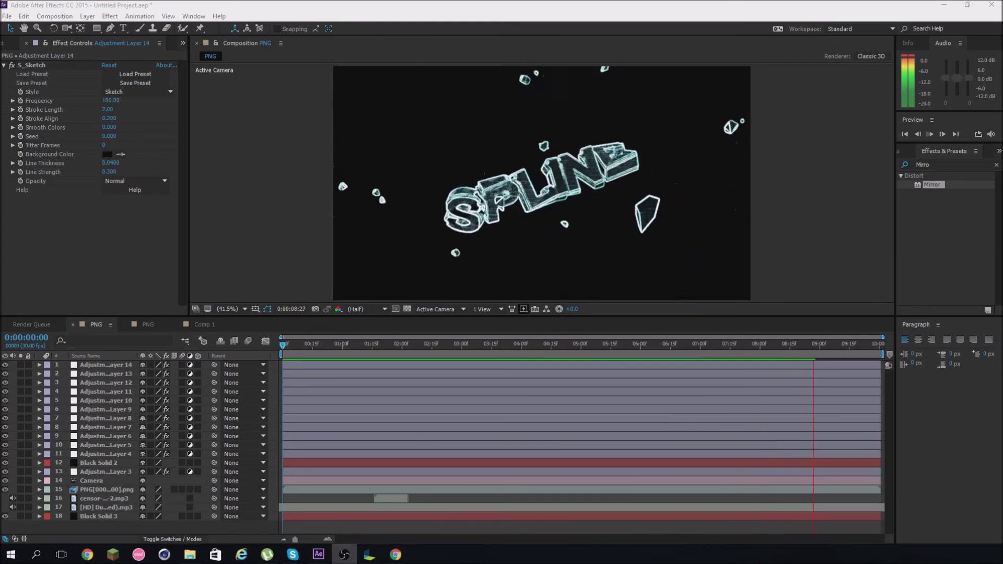
{"action": "key", "text": "space"}
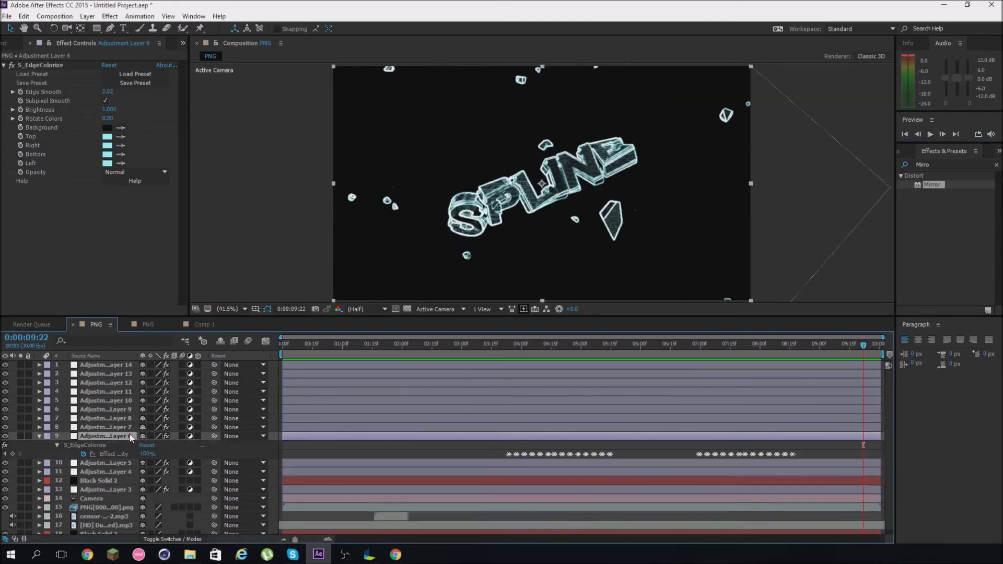
Keyframe Adjustment Layer 7's Wave Warp with Wave Height 64 at 8:27 and copy the keyframe to 9:03
{"action": "left_click", "coordinate": [811, 345]}
{"action": "key", "text": "space"}
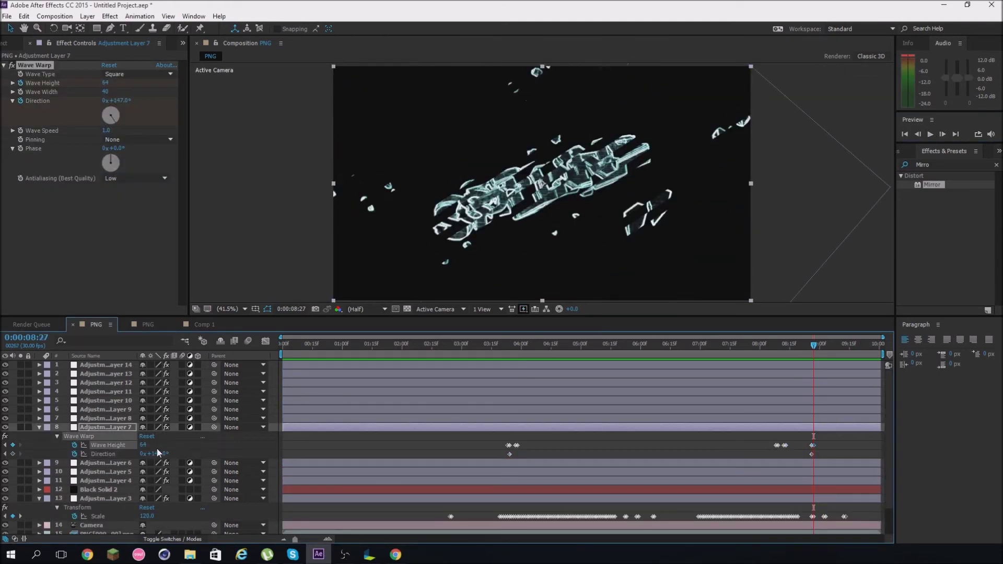
{"action": "left_click", "coordinate": [813, 448]}
{"action": "key", "text": "ctrl+c"}
{"action": "key", "text": "ctrl+v"}
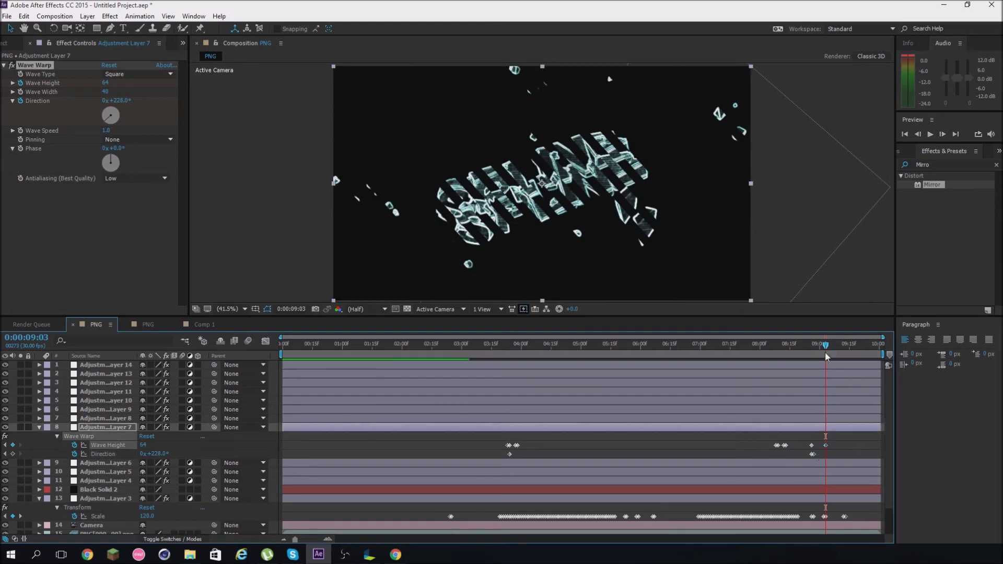
{"action": "key", "text": "k"}
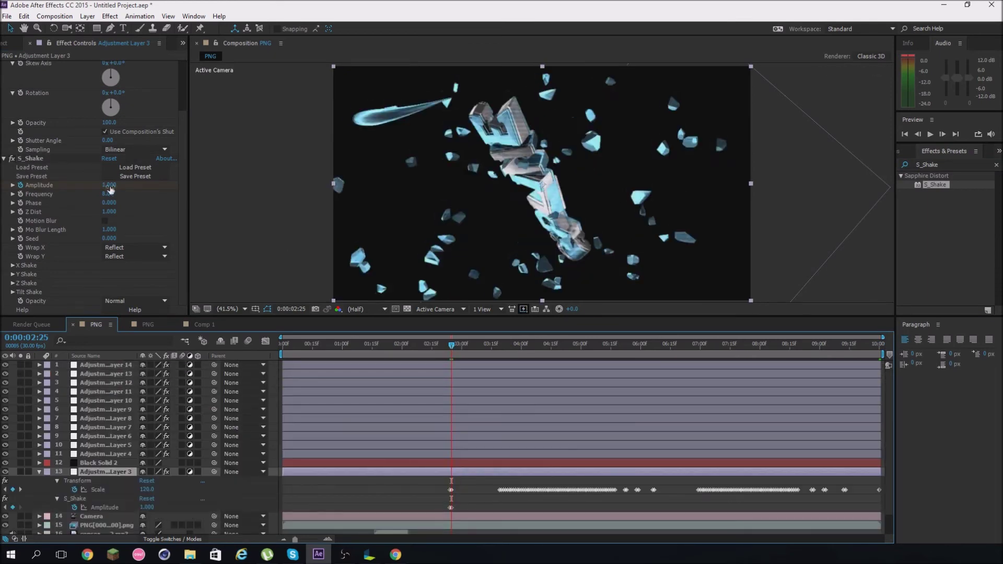
Set S_Shake's Mo Blur Length to 0.210 on Adjustment Layer 3 and repeat its Amplitude keyframes alongside the Scale pulses
{"action": "left_click", "coordinate": [110, 230]}
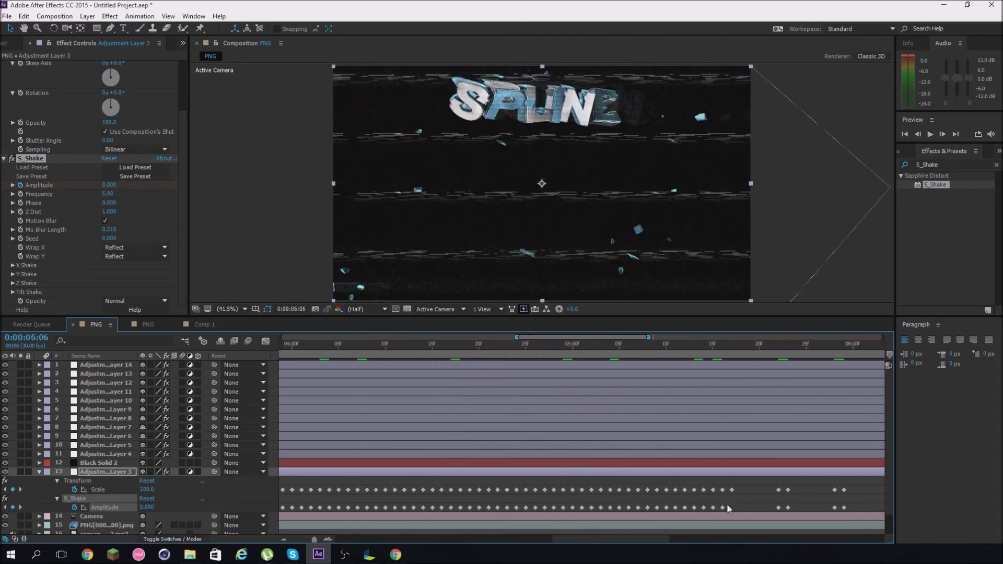
{"action": "left_click", "coordinate": [667, 346]}
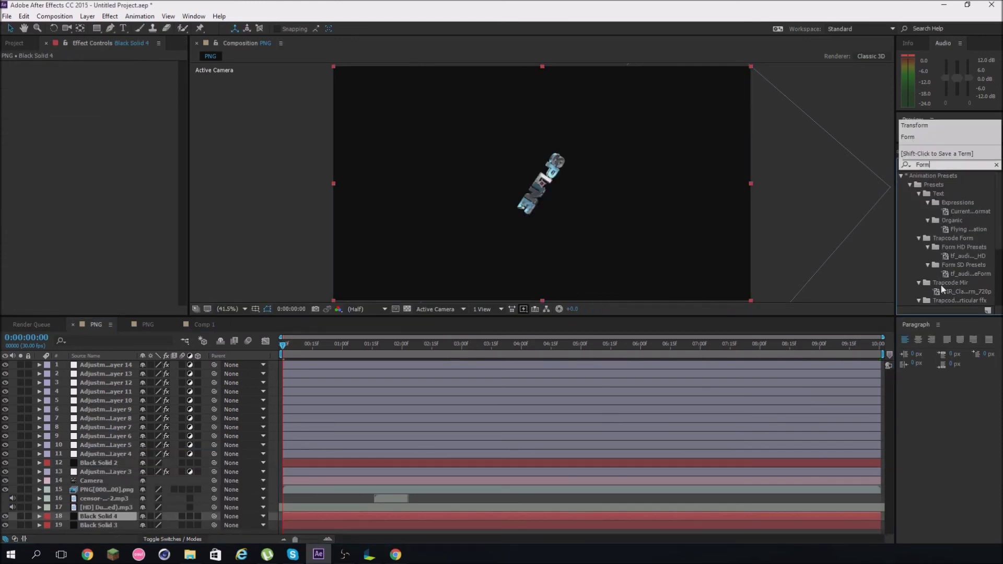
Save the project as Spline and apply the Trapcode Form effect to Black Solid 4
{"action": "key", "text": "ctrl+s"}
{"action": "key", "text": "Return"}
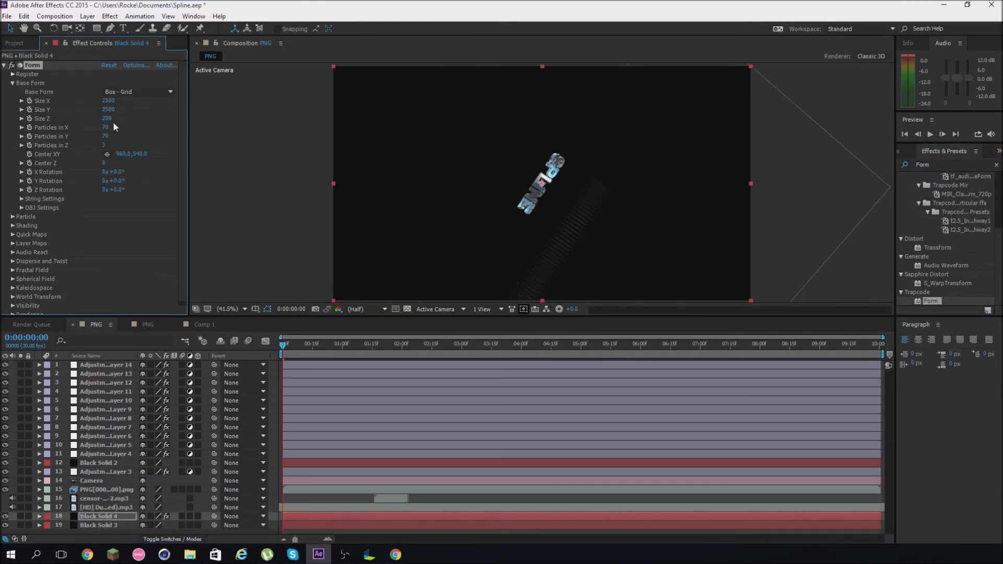
Adjust Form's Base Form, Particle and Fractal Field settings with Black Solid 4 soloed, and check the particles behind the title
{"action": "left_click", "coordinate": [12, 83]}
{"action": "left_click", "coordinate": [12, 92]}
{"action": "left_click", "coordinate": [21, 516]}
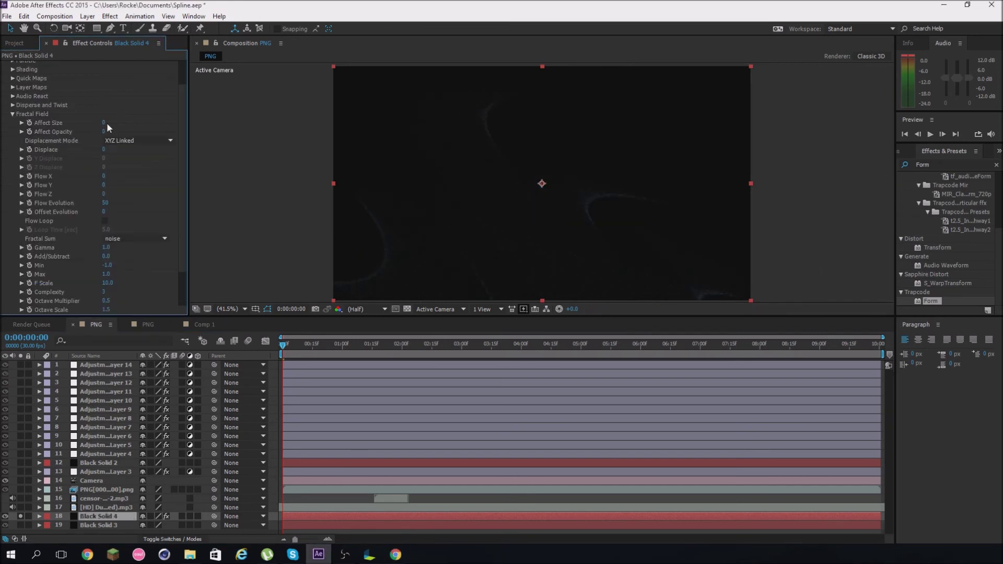
{"action": "left_click", "coordinate": [13, 92]}
{"action": "left_click", "coordinate": [21, 517]}
{"action": "left_click_drag", "start_coordinate": [309, 346], "coordinate": [510, 349]}
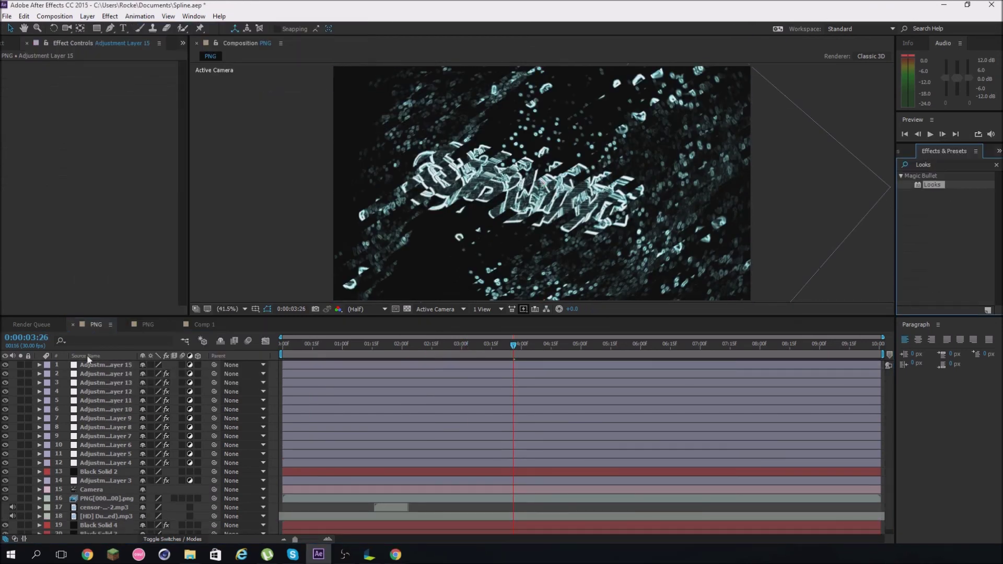
Apply Magic Bullet Looks to Adjustment Layer 15 and check the composition at about 1:29
{"action": "left_click_drag", "start_coordinate": [89, 359], "coordinate": [97, 364]}
{"action": "left_click_drag", "start_coordinate": [514, 345], "coordinate": [400, 349]}
Apply the Grid effect to a black solid on top, sized from a corner point and anchored at -1000, 0
{"action": "left_click", "coordinate": [110, 16]}
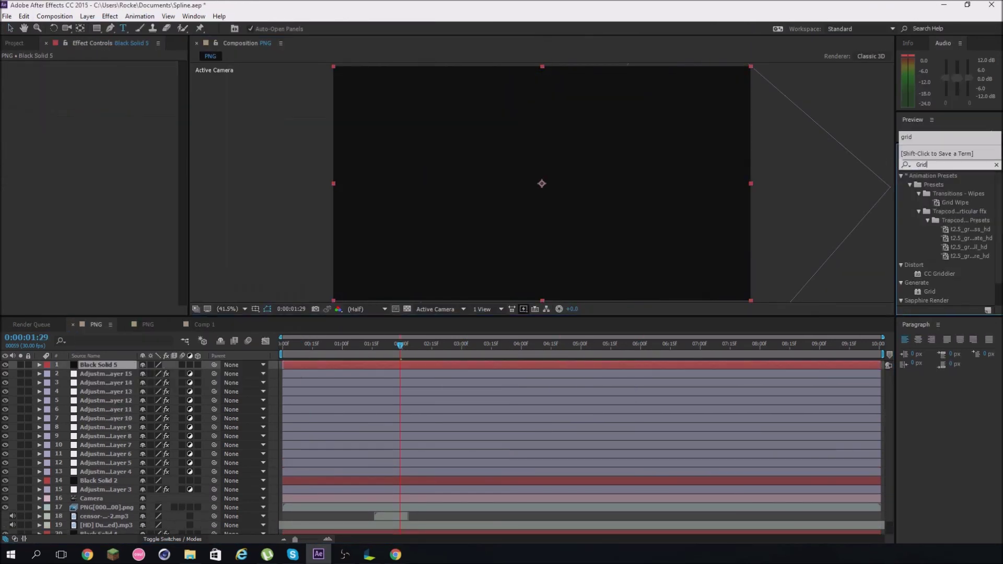
{"action": "left_click_drag", "start_coordinate": [930, 291], "coordinate": [130, 155]}
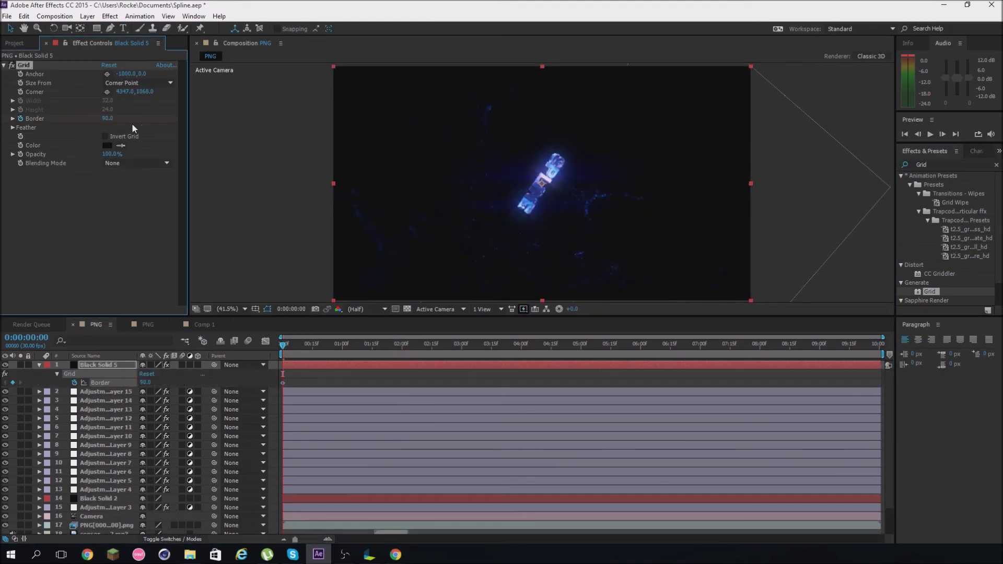
Keyframe the Grid's Border from a large value at 0:00 down to 161 at about 0:17 for opening cinematic bars
{"action": "left_click_drag", "start_coordinate": [107, 118], "coordinate": [330, 134]}
{"action": "key", "text": "End"}
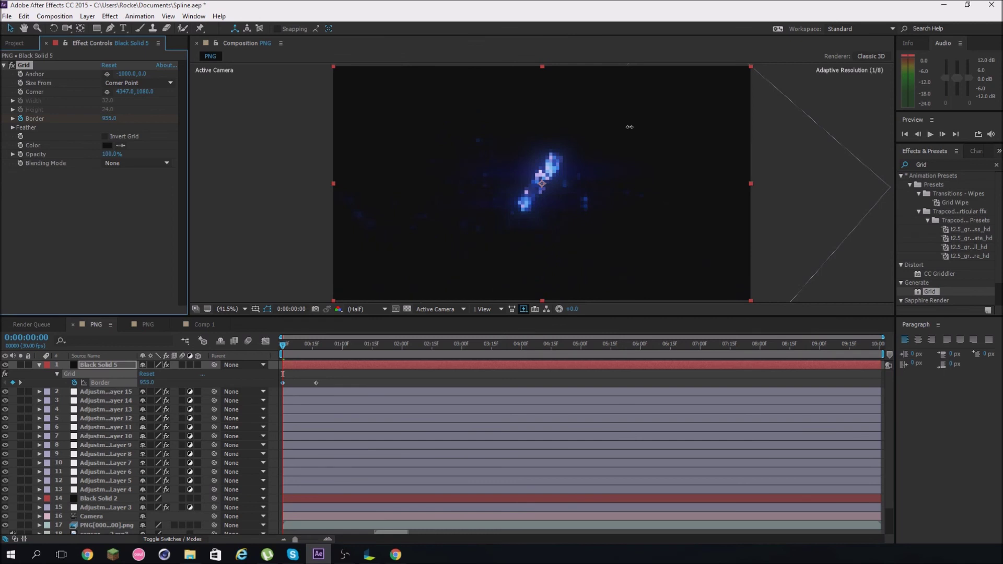
{"action": "left_click_drag", "start_coordinate": [107, 119], "coordinate": [179, 123]}
{"action": "left_click", "coordinate": [87, 365]}
{"action": "key", "text": "e"}
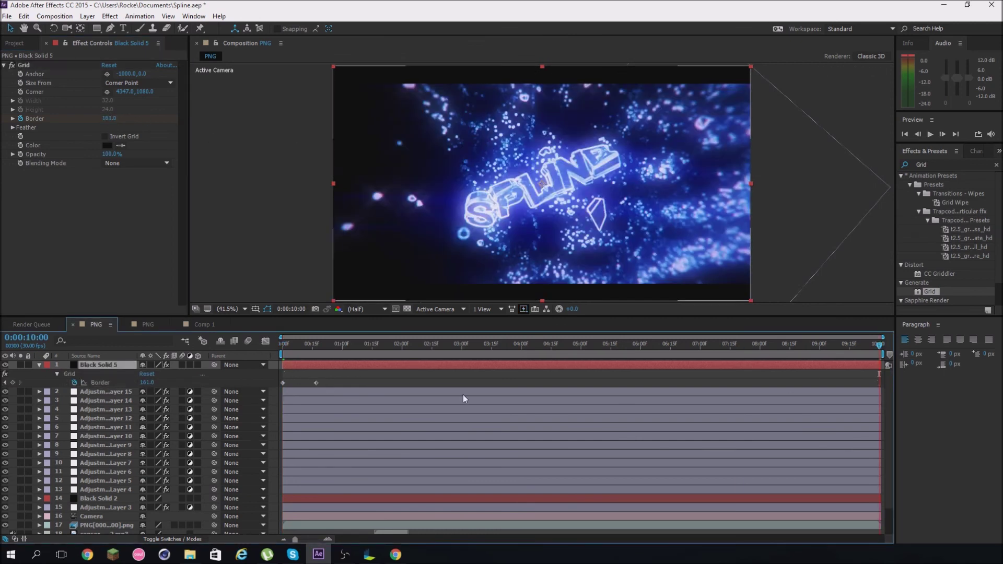
Add the PNG composition to the render queue
{"action": "key", "text": "j"}
{"action": "left_click", "coordinate": [55, 16]}
{"action": "left_click", "coordinate": [81, 104]}
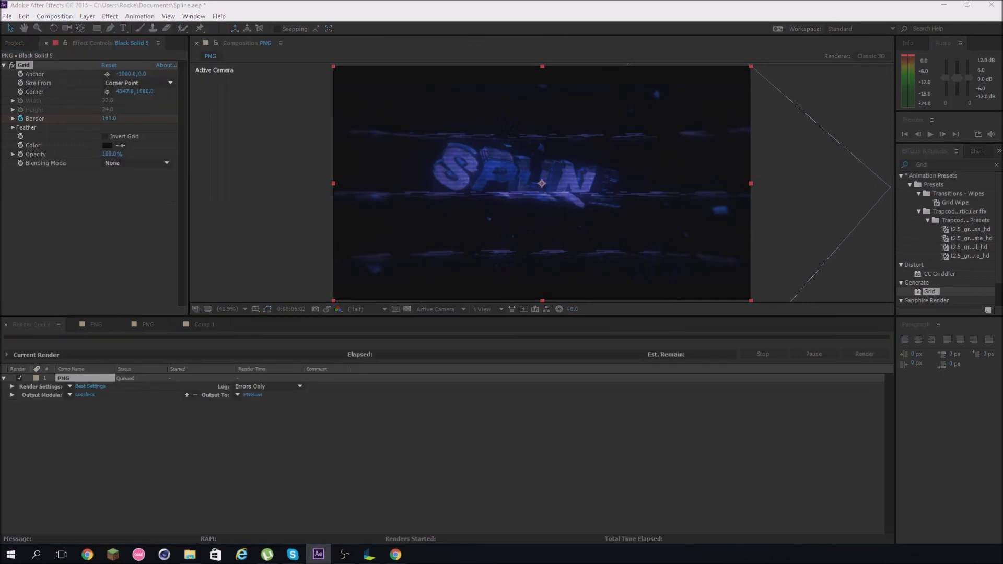